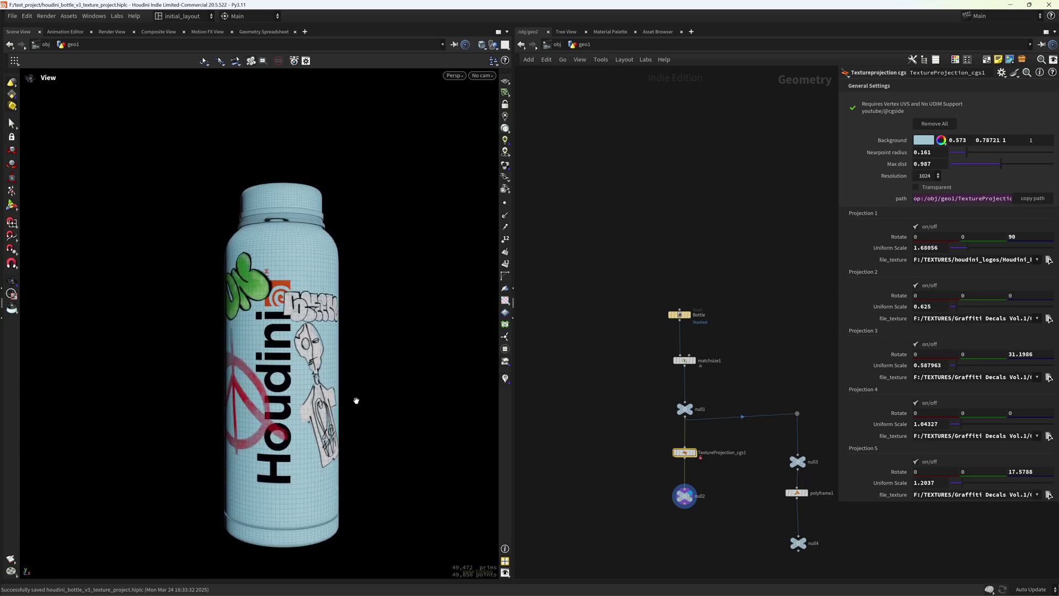
Step: Examine the finished decal-covered bottle and the information of the existing TextureProjection_cgs1 node
left_click_drag(307, 359, 344, 354)
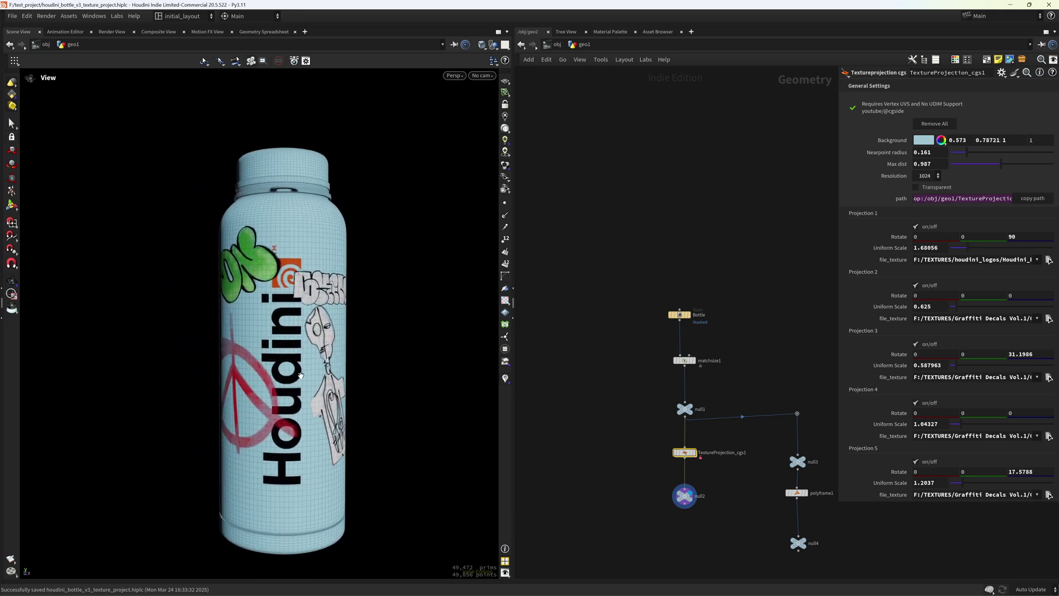
left_click_drag(300, 375, 321, 351)
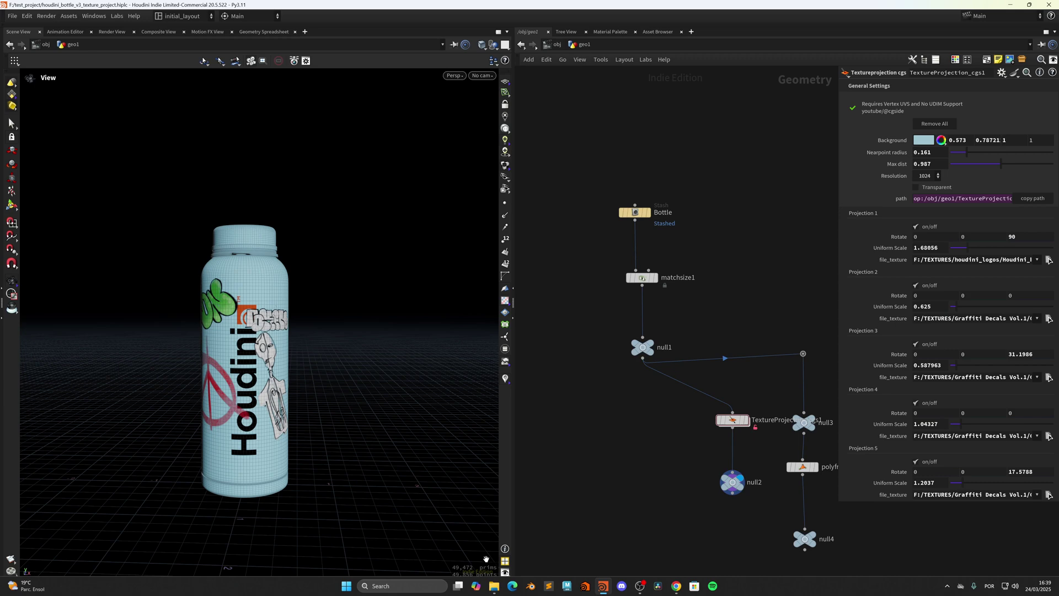
left_click_drag(400, 457, 331, 442)
scroll(307, 366, "up", 2)
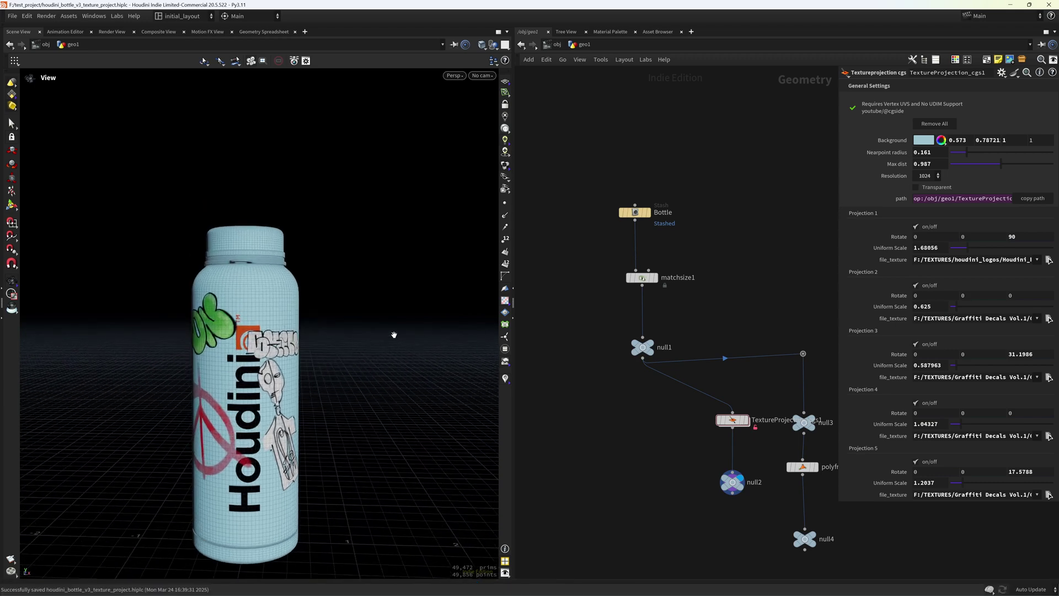
middle_click(732, 420)
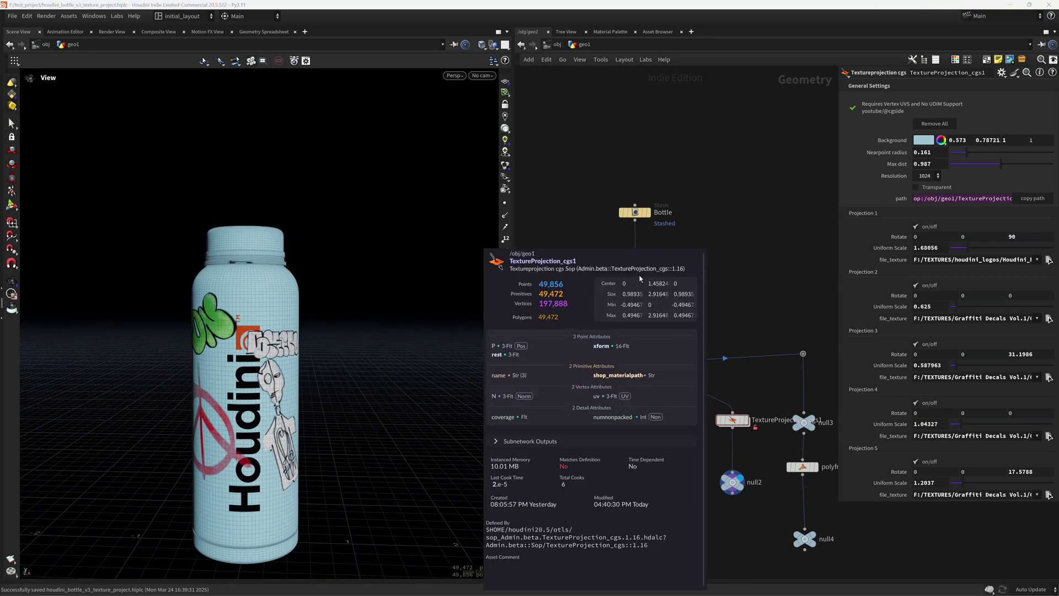
scroll(691, 220, "down", 3)
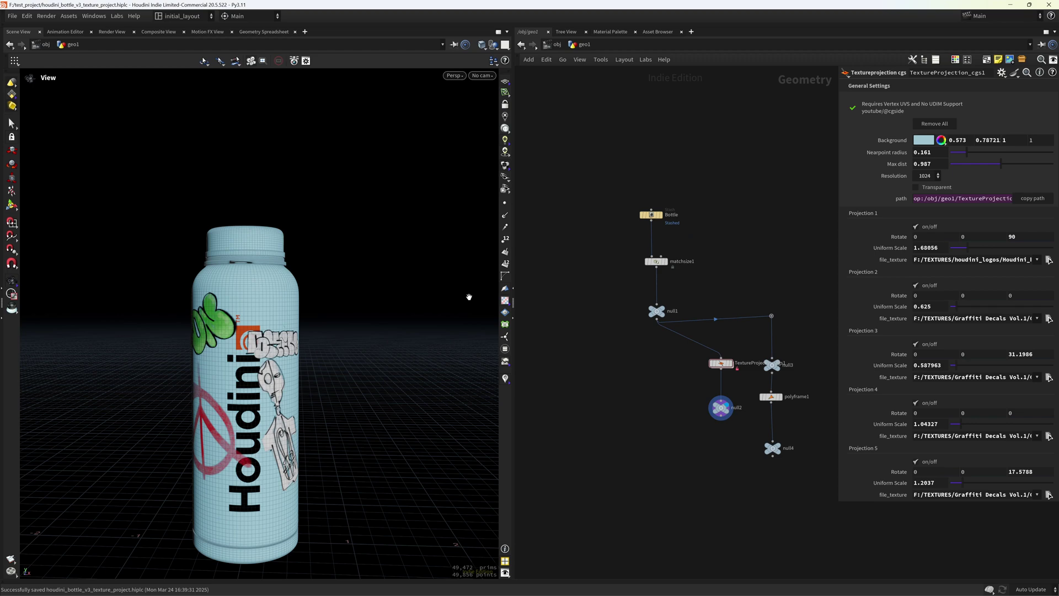
scroll(273, 394, "up", 1)
middle_click_drag(270, 399, 289, 363)
left_click_drag(289, 363, 281, 374)
scroll(640, 374, "up", 3)
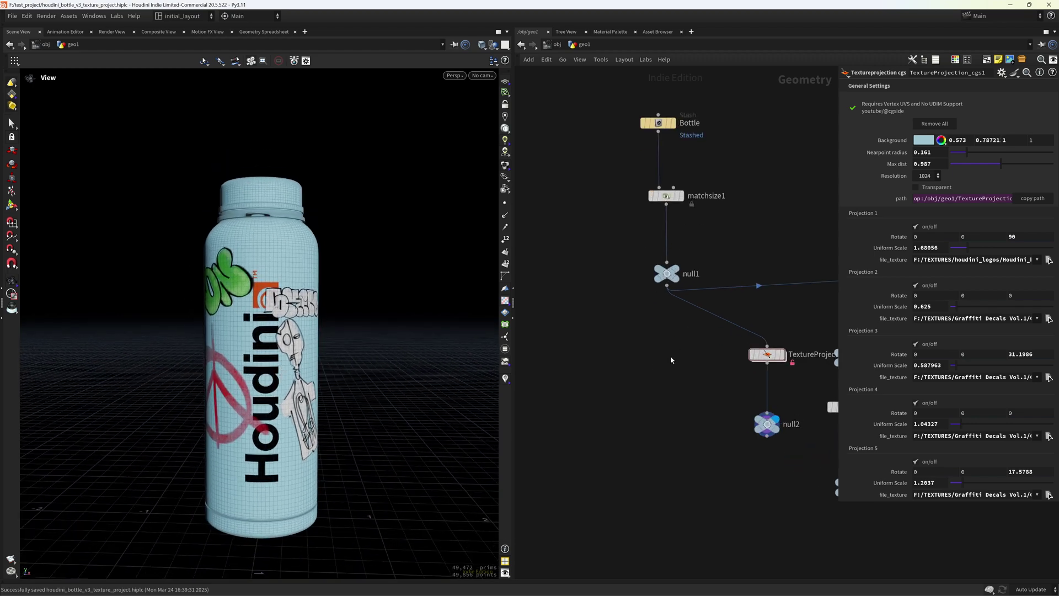
Step: Add a new Textureprojection cgs node below null1, connect it to null1 and display its result
key("Tab")
type("text")
key("Down")
key("Down")
key("Return")
left_click(671, 357)
left_click_drag(663, 322, 669, 350)
left_click_drag(669, 356, 664, 370)
left_click(679, 370)
Step: Activate the new node's projection tool in the viewport and place the first projection at the middle of the bottle body
right_click_drag(235, 324, 326, 338)
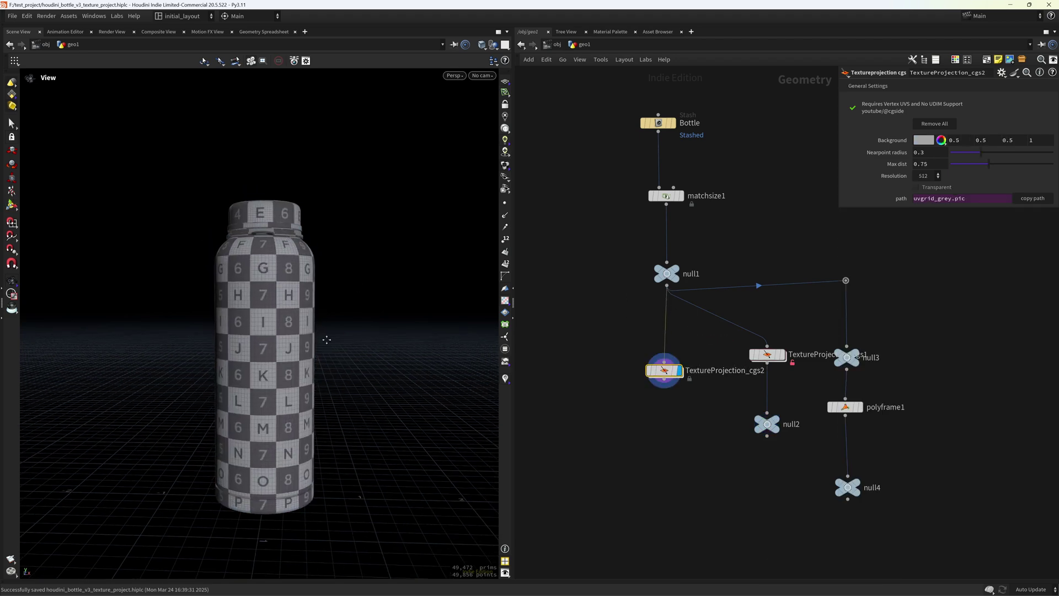
middle_click_drag(326, 338, 301, 310)
right_click_drag(300, 310, 277, 308)
mouse_move(276, 307)
middle_mouse_down()
mouse_move(267, 345)
mouse_move(295, 312)
middle_mouse_up()
left_click_drag(230, 334, 207, 293)
left_click(13, 207)
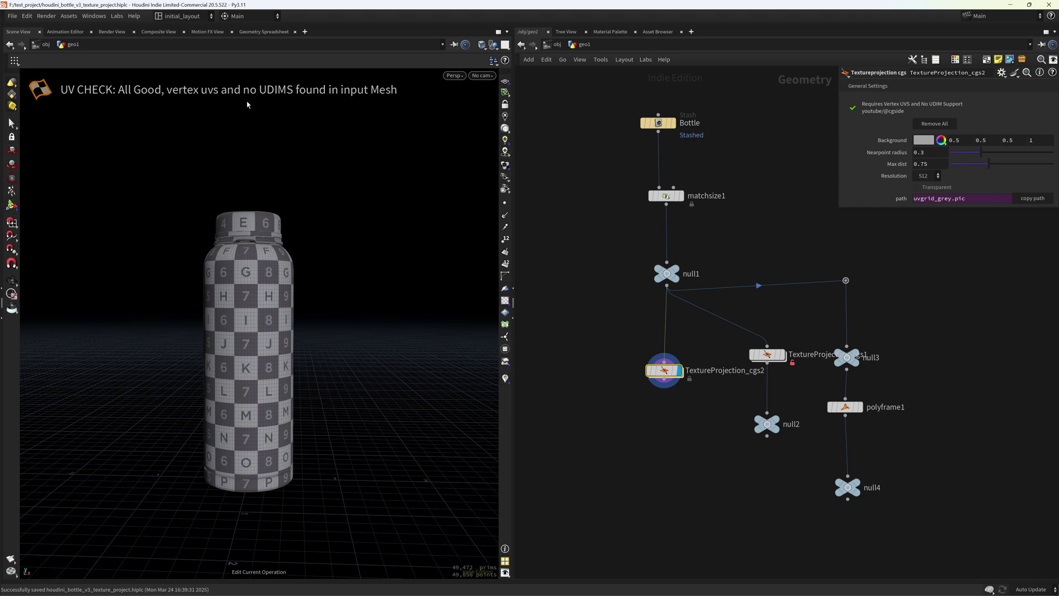
mouse_move(284, 312)
left_mouse_down("alt")
mouse_move(270, 315)
mouse_move(285, 314)
mouse_move(279, 364)
mouse_move(280, 320)
mouse_move(263, 378)
mouse_move(287, 319)
left_mouse_up("alt")
scroll(286, 314, "up", 2, "alt")
scroll(280, 320, "up", 2, "alt")
left_click(249, 349)
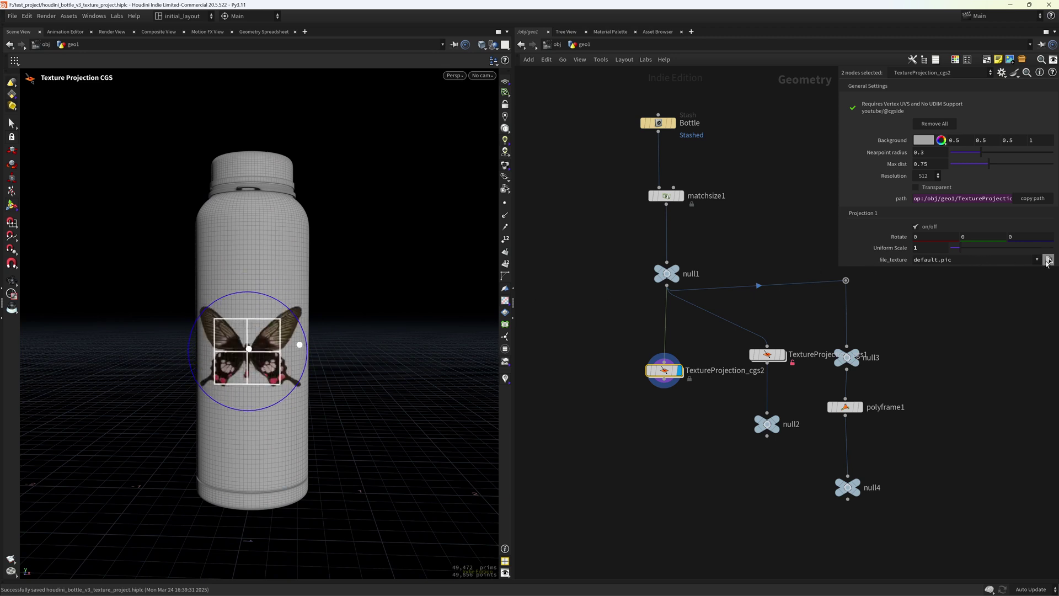
Step: Load the Houdini logo image from F:/TEXTURES/textures_proj as Projection 1's texture and rotate it 90 degrees about Z
left_click(1048, 260)
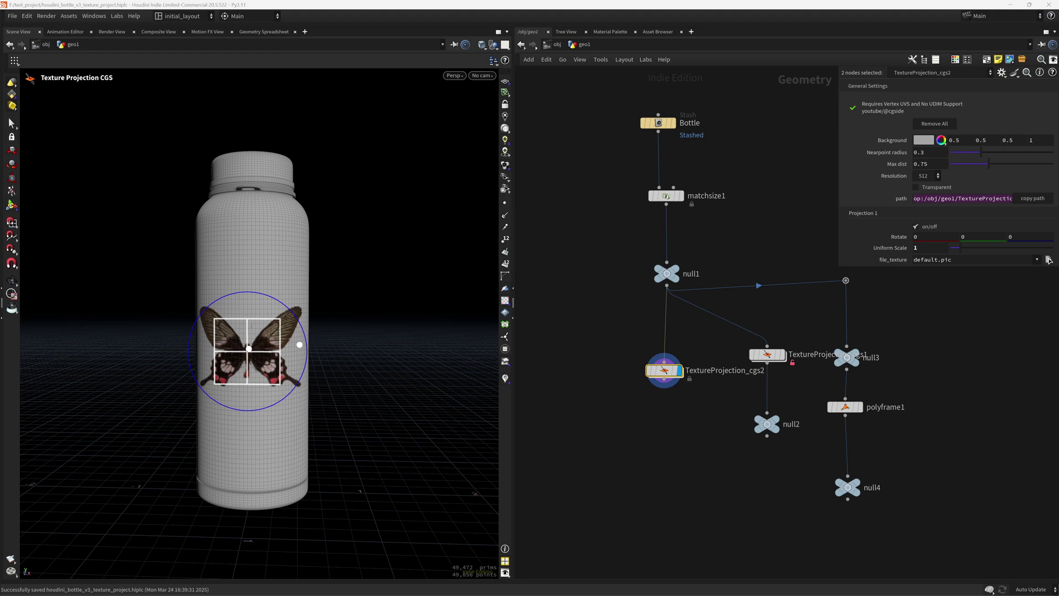
scroll(297, 295, "up", 3)
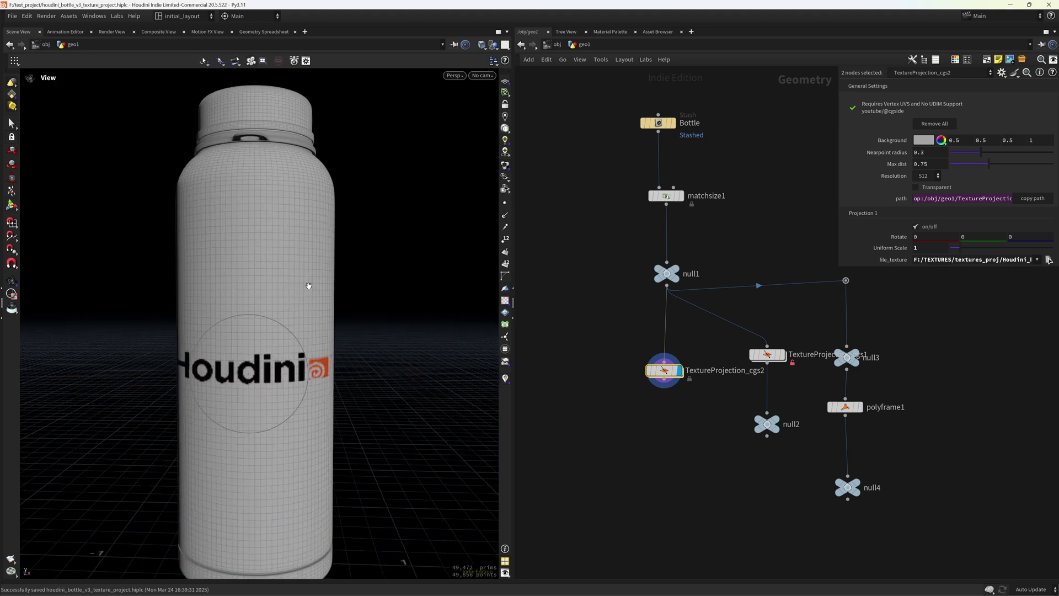
left_click_drag(290, 321, 198, 256)
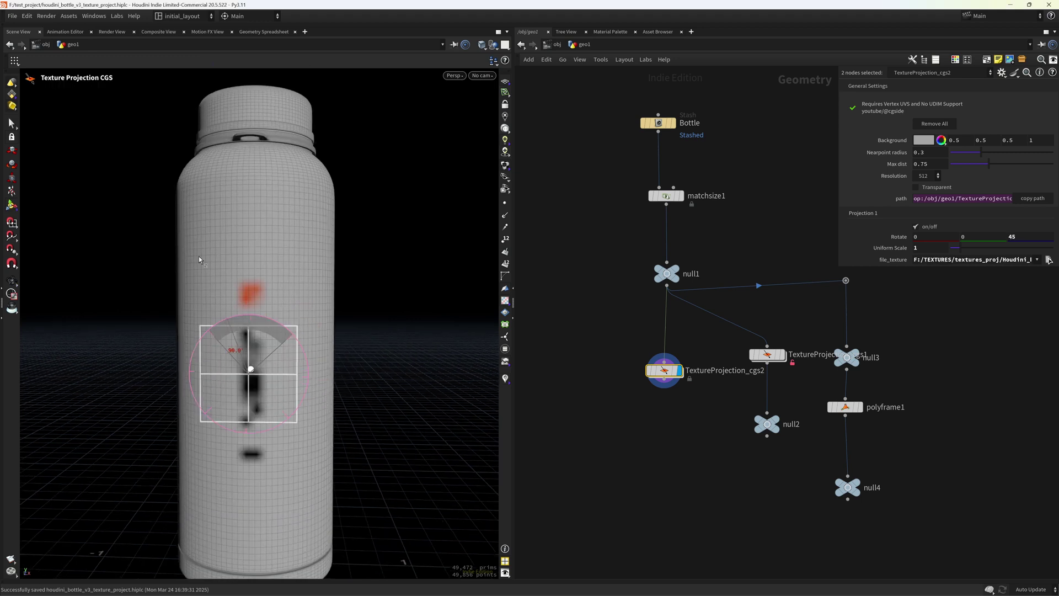
key("Escape")
scroll(299, 304, "down", 3)
key("Return")
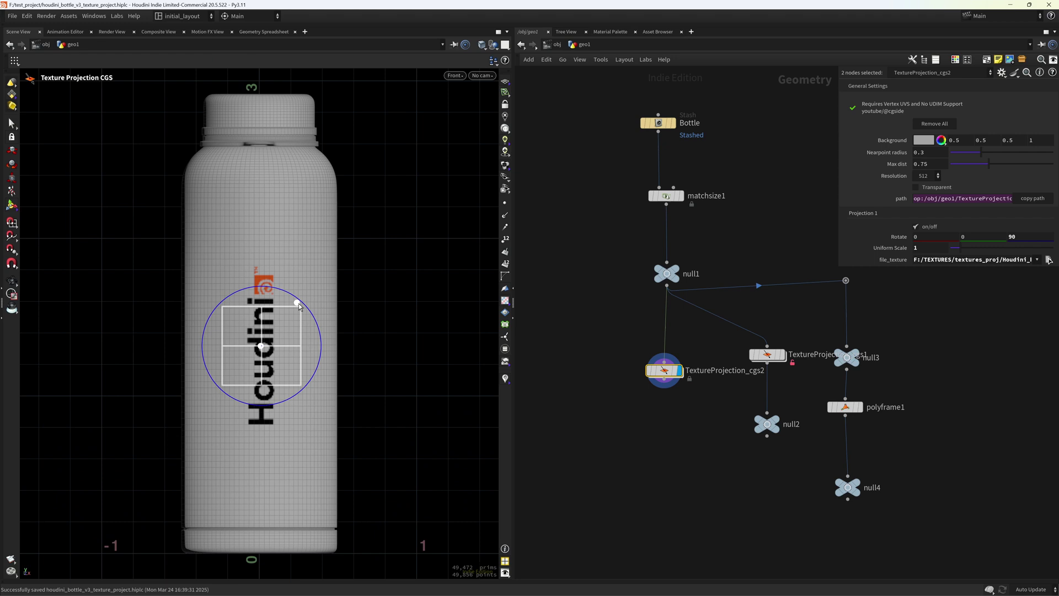
Step: In front view, scale Projection 1 uniformly to about 2.14 and set Max dist to 0.987
key("space+3")
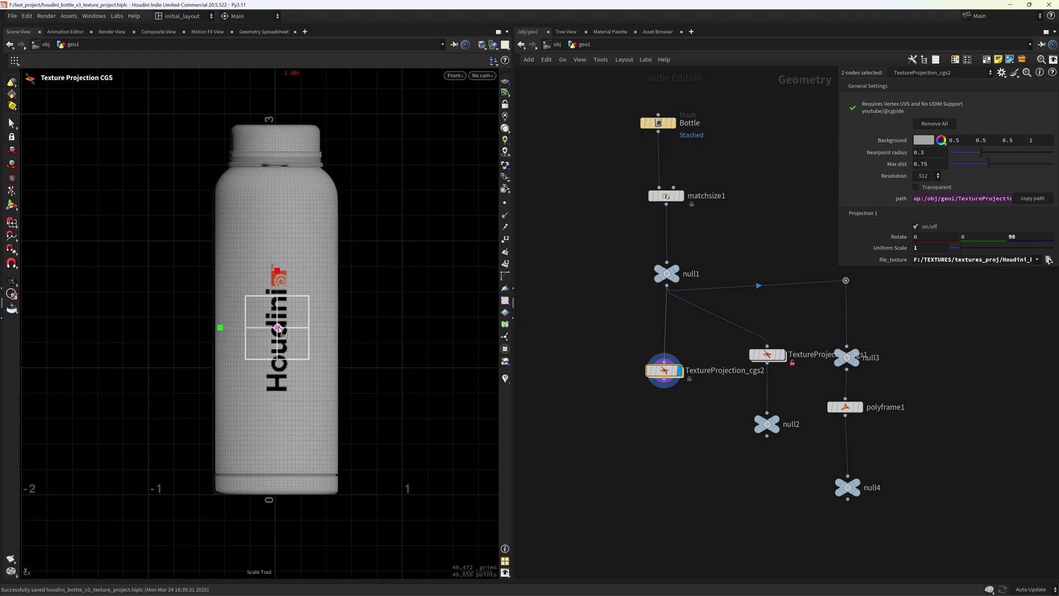
left_click_drag(279, 330, 377, 271)
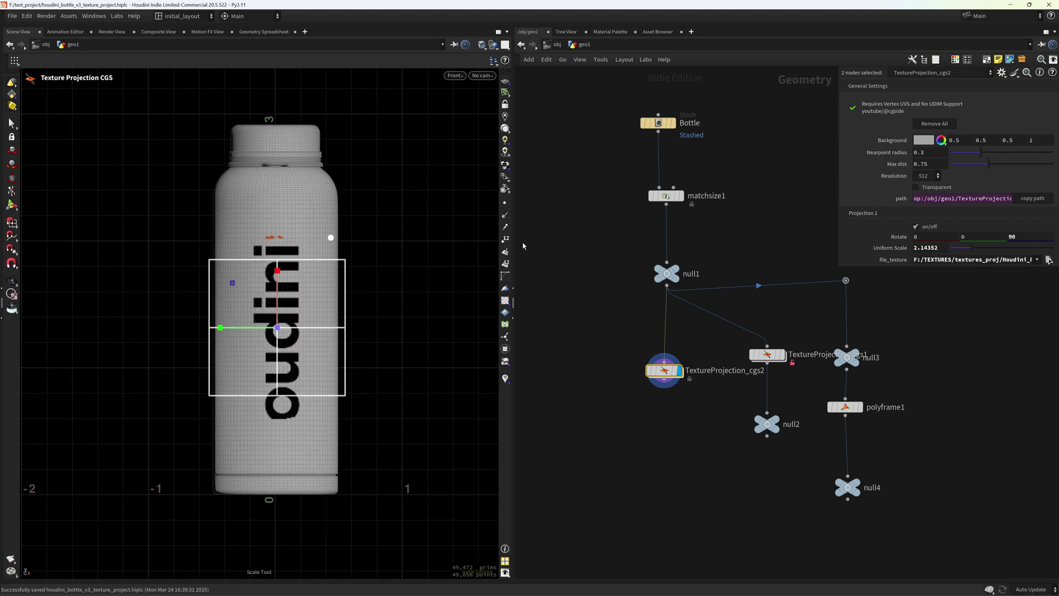
left_click_drag(989, 164, 1009, 165)
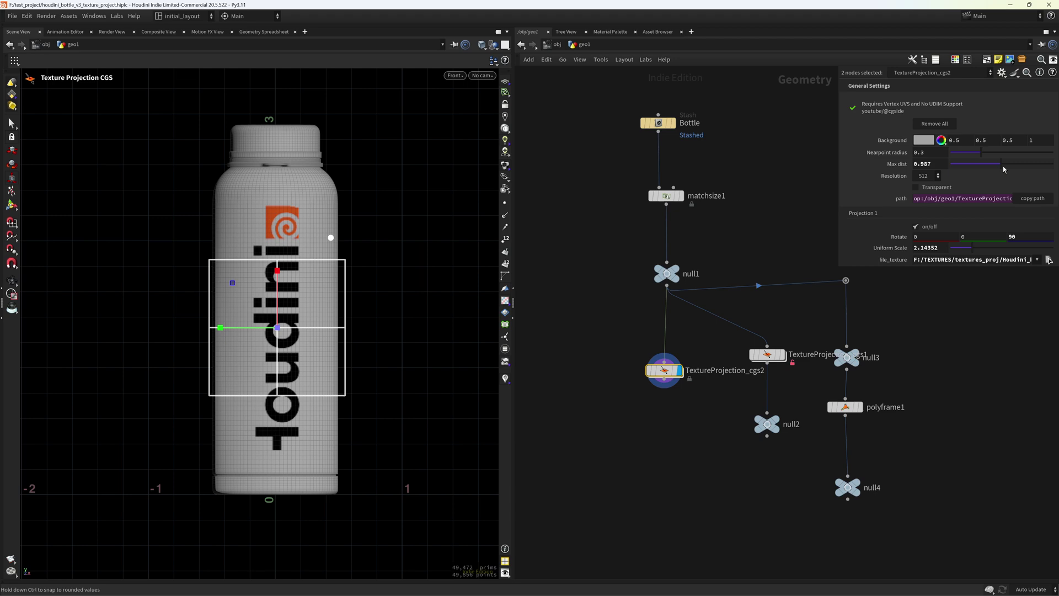
right_click_drag(399, 315, 326, 317, "alt")
key("space+1")
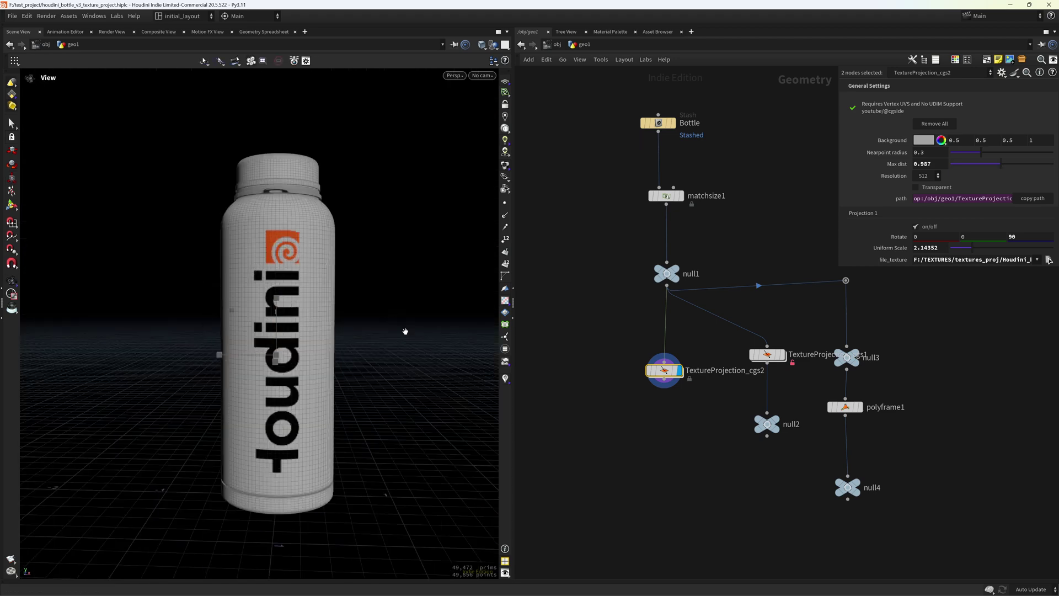
Step: Set the projection's Max dist to 1.099, checking the logo from the bottle's front
scroll(405, 331, "down", 5)
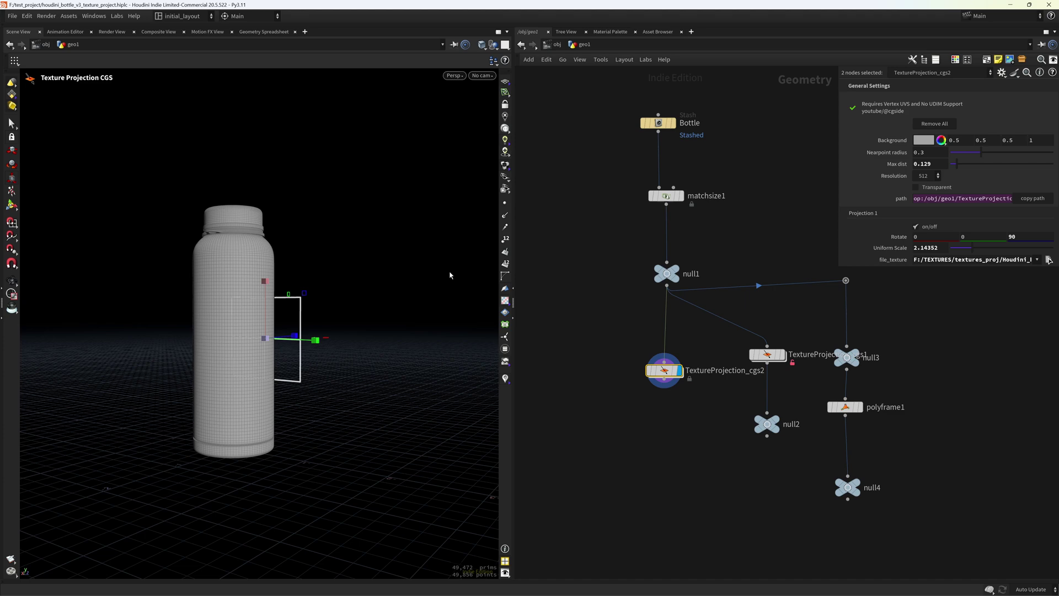
left_click_drag(954, 164, 991, 175)
left_click_drag(440, 321, 220, 333, "alt")
scroll(171, 332, "up", 3)
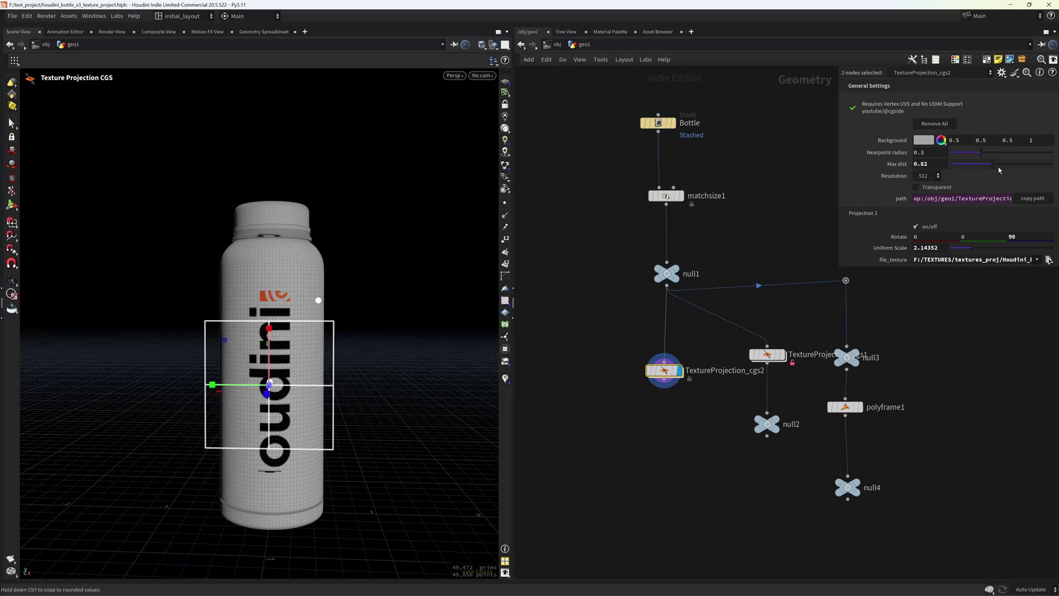
left_click_drag(999, 170, 1009, 165)
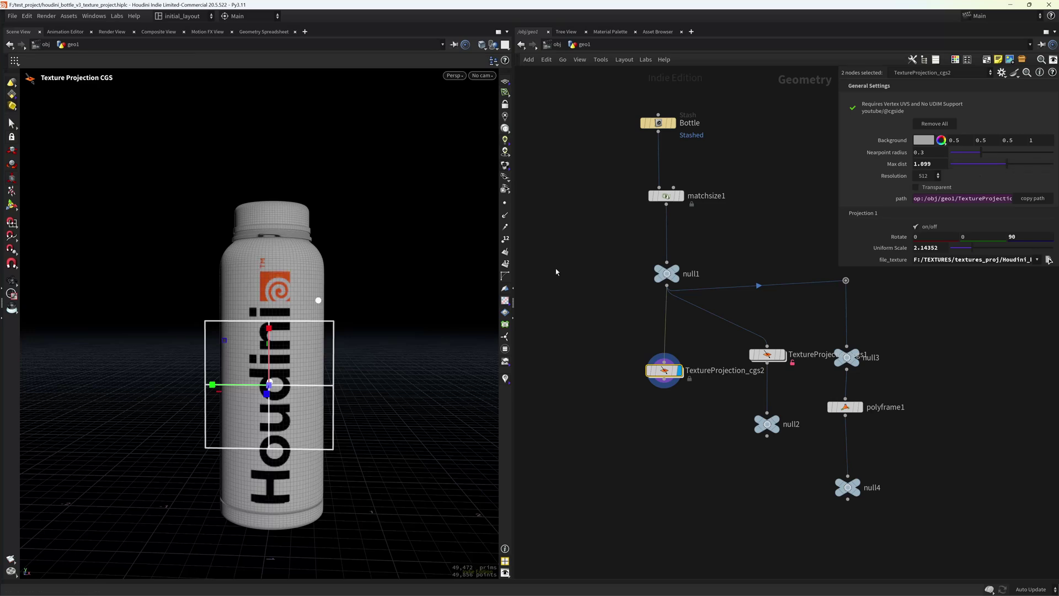
Step: Scale Projection 1's Houdini logo down to a uniform scale of about 1.29
scroll(309, 314, "down", 3)
mouse_move(309, 315)
left_mouse_down("alt")
mouse_move(484, 322)
mouse_move(430, 341)
mouse_move(294, 320)
left_mouse_up("alt")
scroll(327, 362, "up", 3)
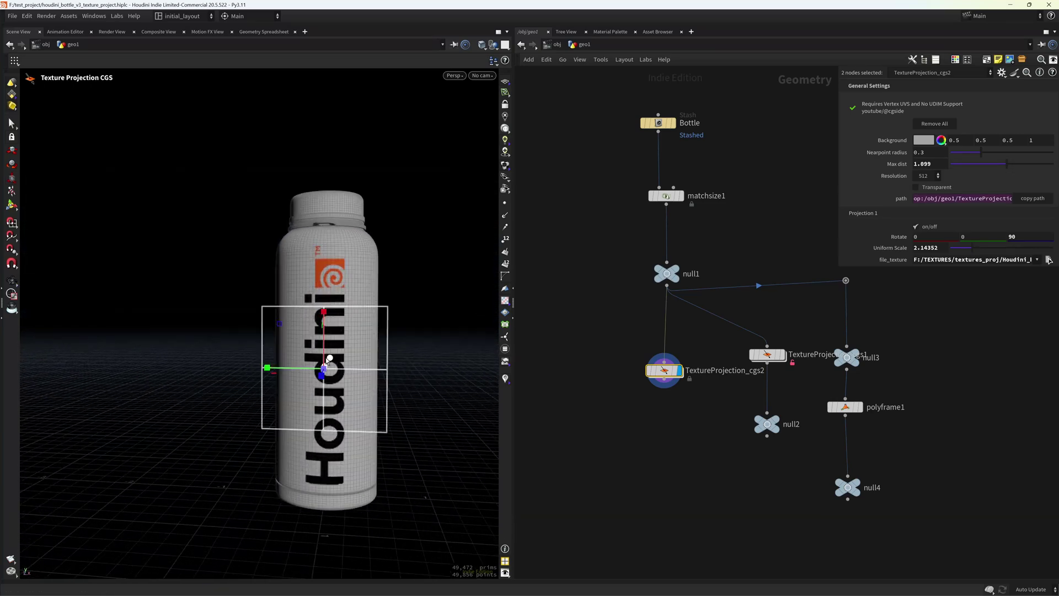
left_click_drag(349, 368, 187, 298, "alt")
scroll(349, 288, "up", 2)
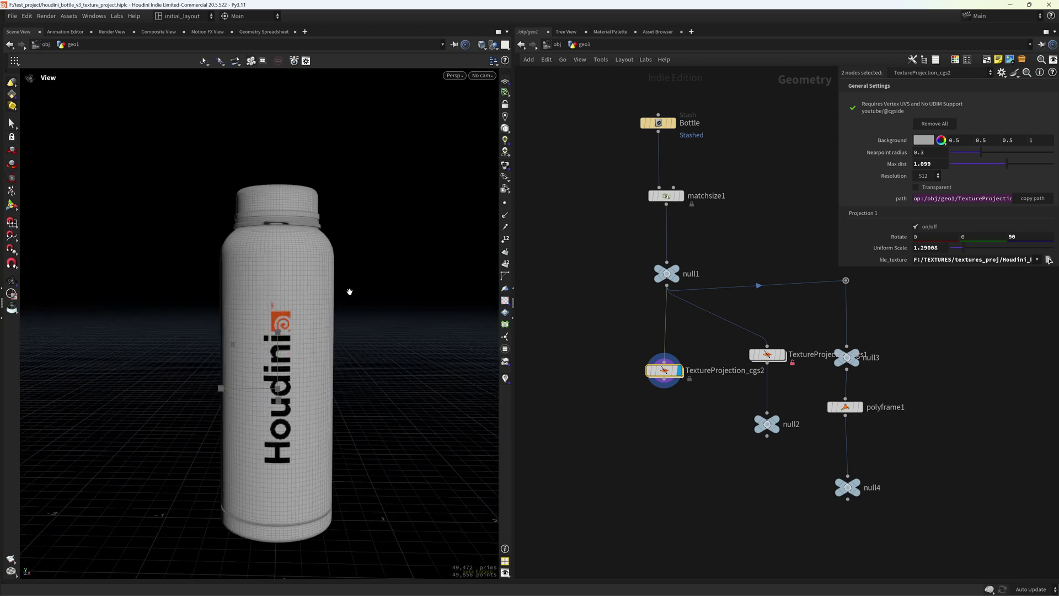
Step: Place a second projection above the logo near the bottle's shoulder and shift the logo slightly lower
left_click_drag(299, 278, 311, 277)
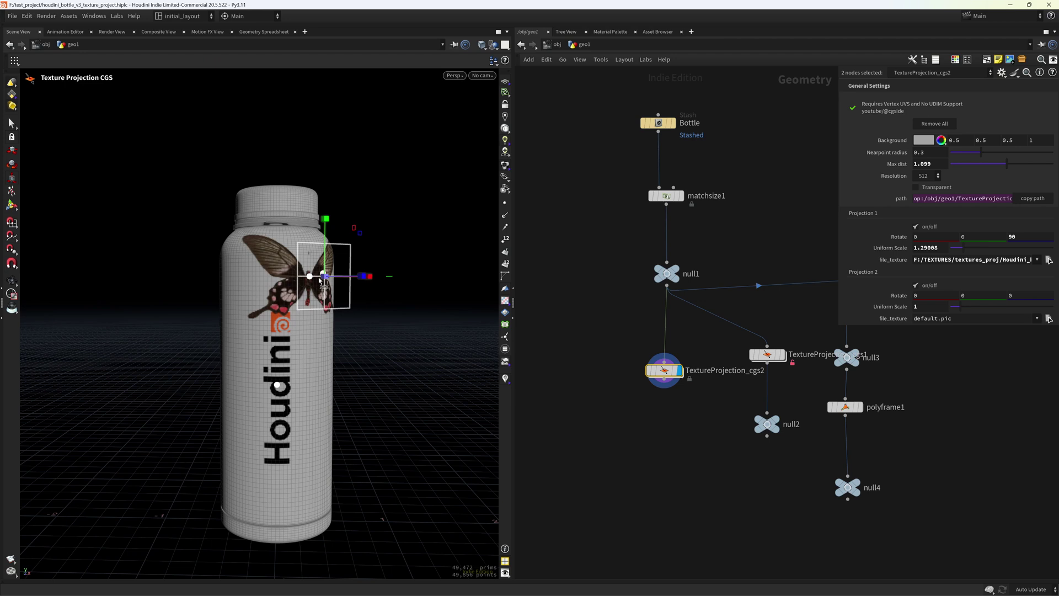
left_click_drag(309, 277, 279, 401)
left_click(315, 317)
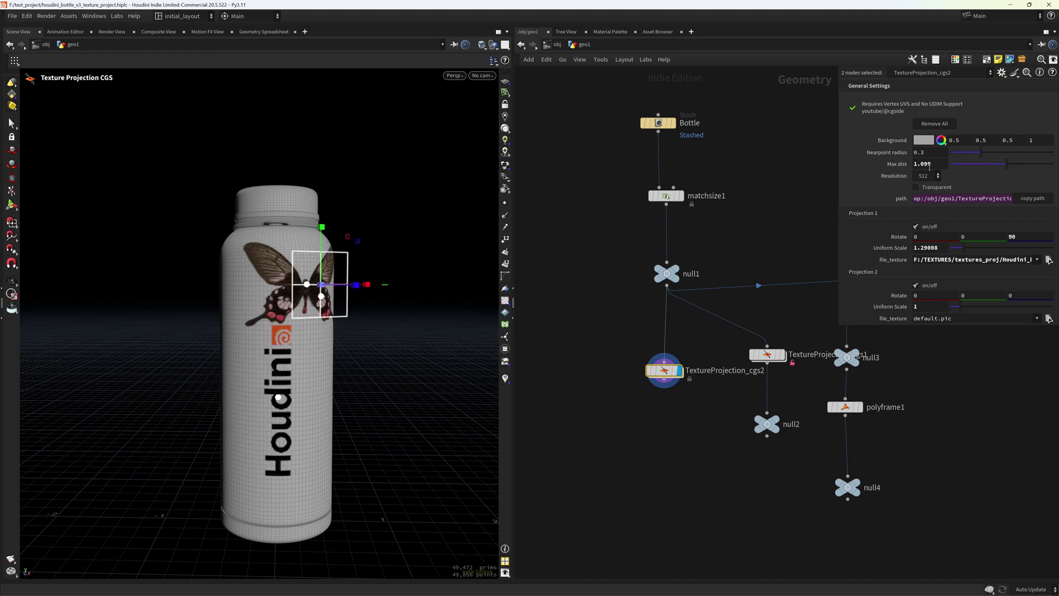
mouse_move(316, 284)
left_mouse_down()
mouse_move(306, 288)
mouse_move(304, 278)
left_mouse_up()
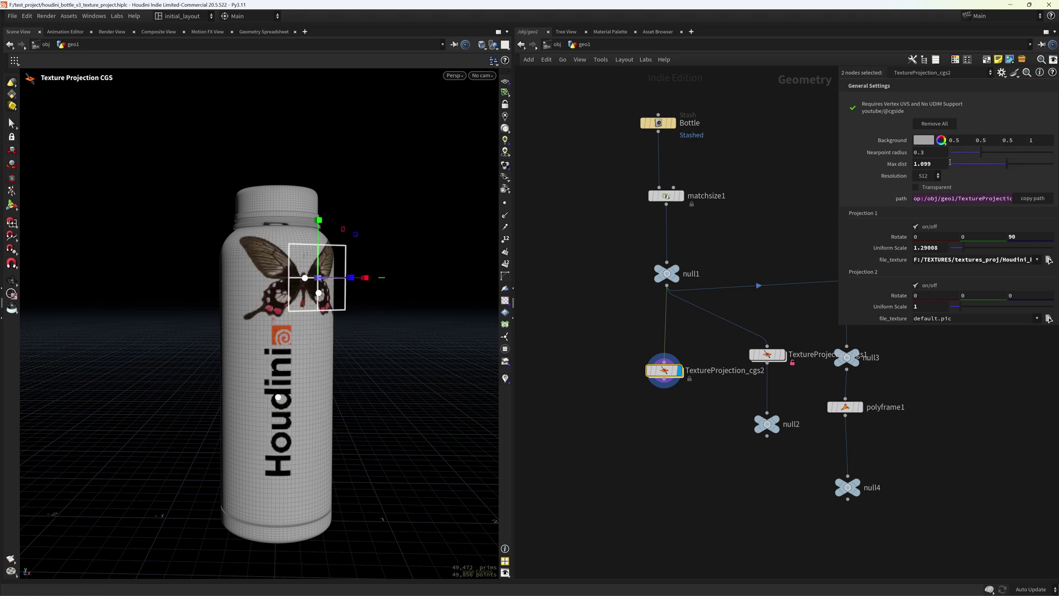
Step: Lower Nearpoint radius to 0.091 and try a third projection overlapping just below the butterfly, undoing the extra projection
left_click_drag(981, 152, 959, 152)
left_click(303, 309)
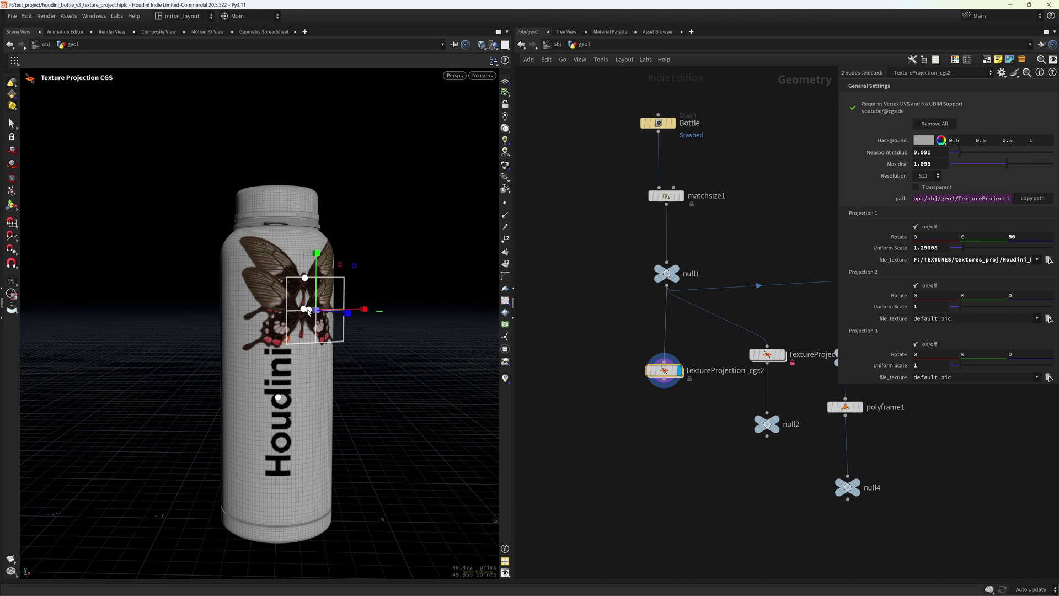
scroll(324, 346, "up", 2)
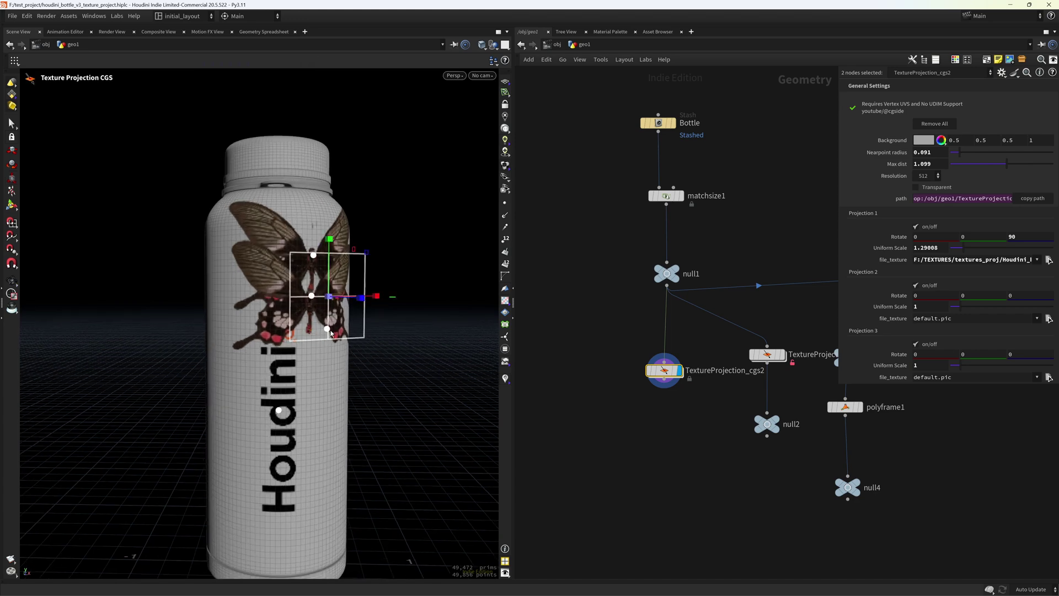
scroll(310, 320, "up", 2)
mouse_move(310, 319)
left_mouse_down("alt")
mouse_move(295, 303)
mouse_move(326, 306)
mouse_move(315, 314)
left_mouse_up("alt")
scroll(311, 317, "down", 2)
middle_click_drag(298, 325, 290, 335, "alt")
scroll(290, 335, "up", 1)
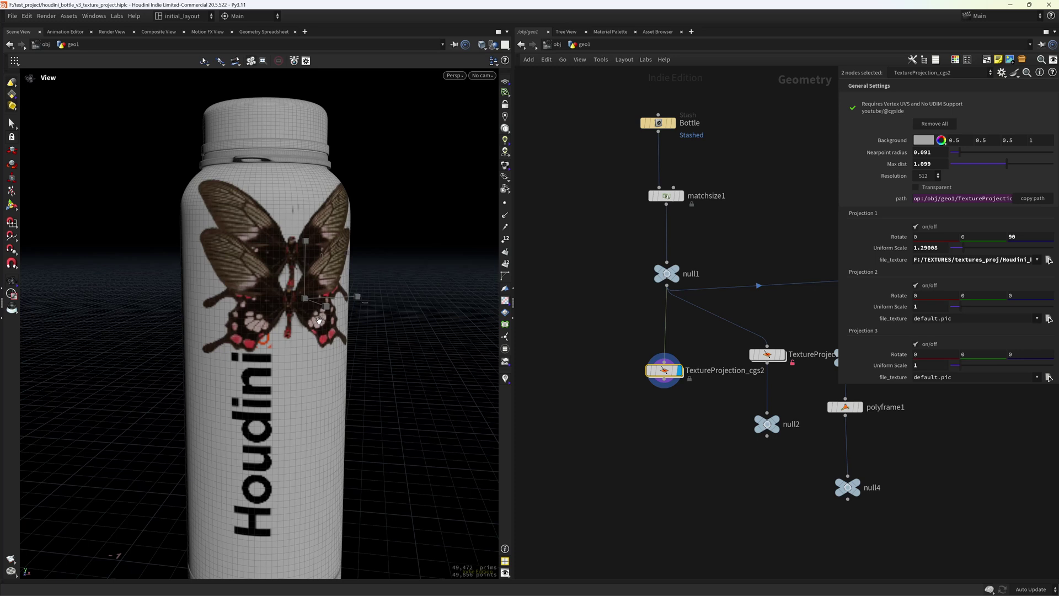
key("ctrl+z")
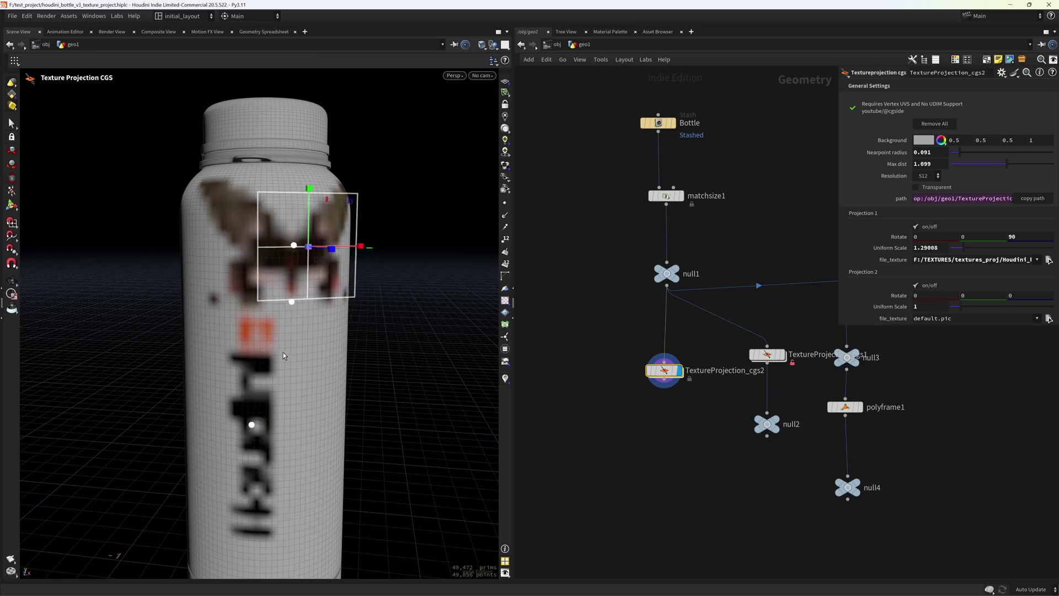
Step: Adjust the second projection's position above the logo and load gsdf.png as its texture
scroll(306, 334, "down", 2)
left_click_drag(293, 264, 302, 274)
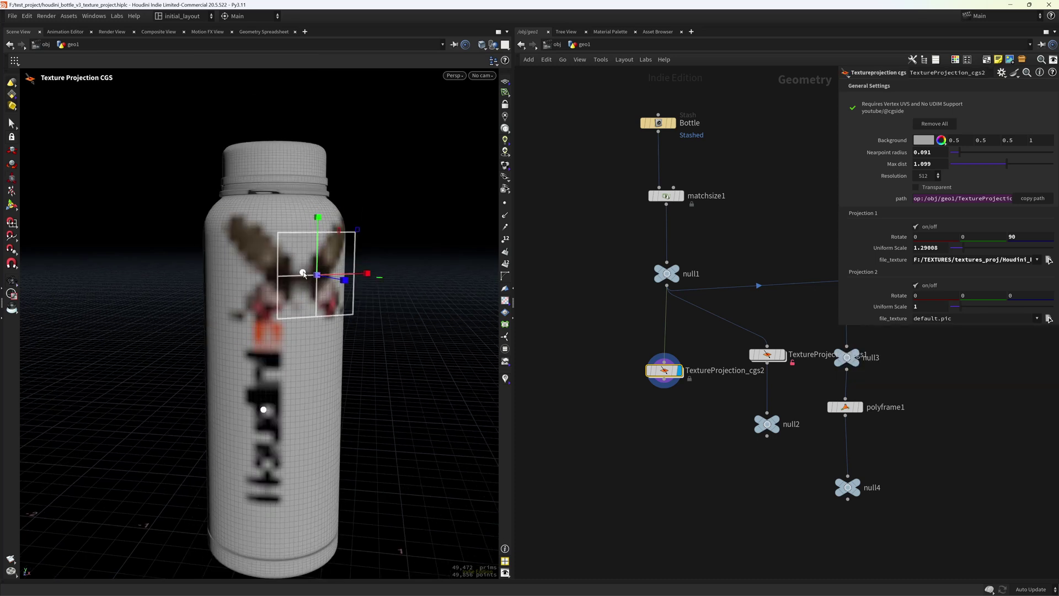
left_click(1047, 320)
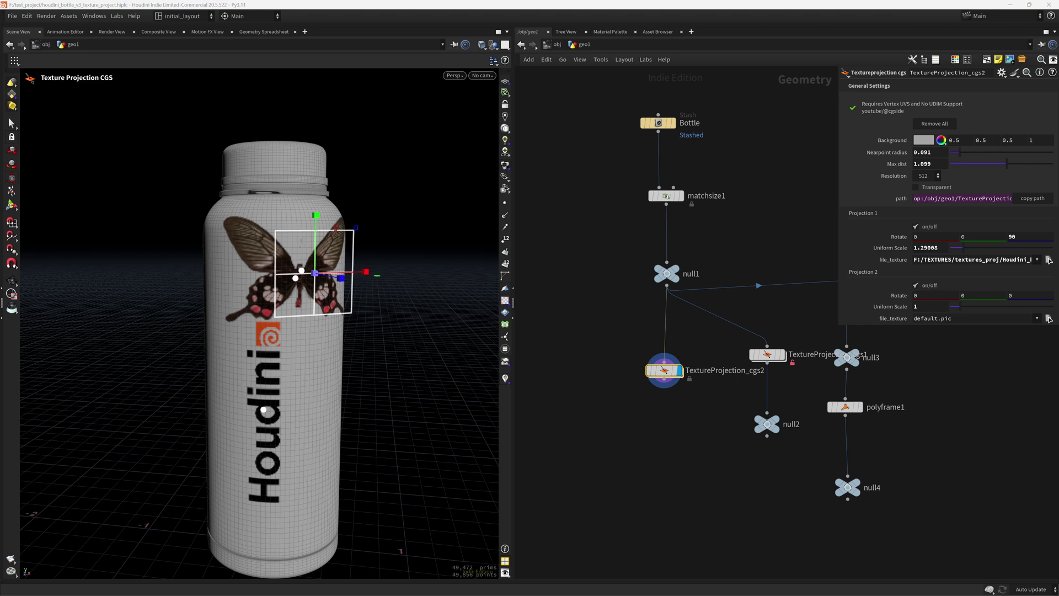
left_click(1049, 260)
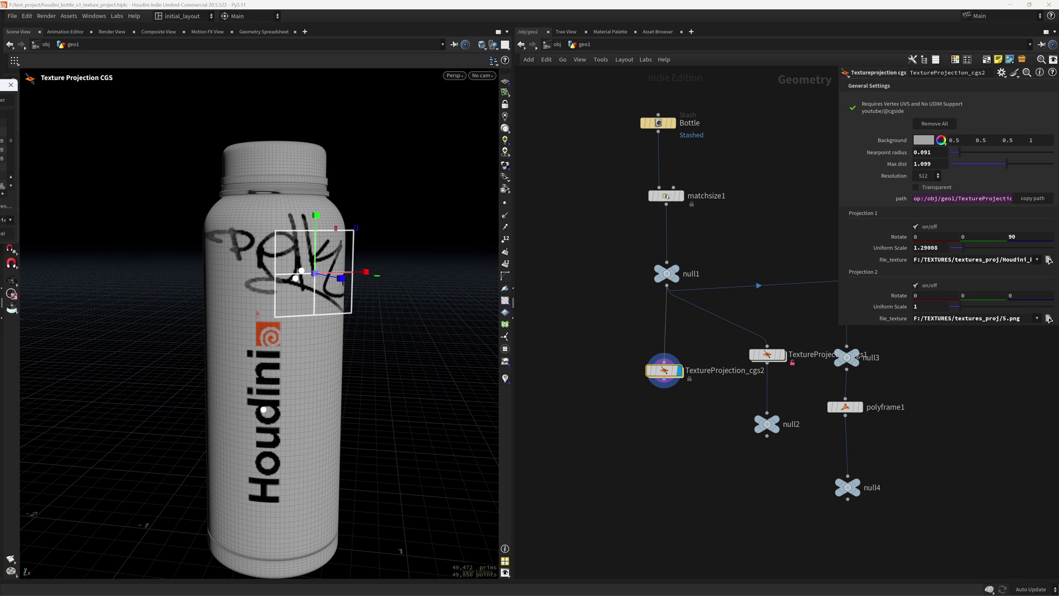
double_click(784, 211)
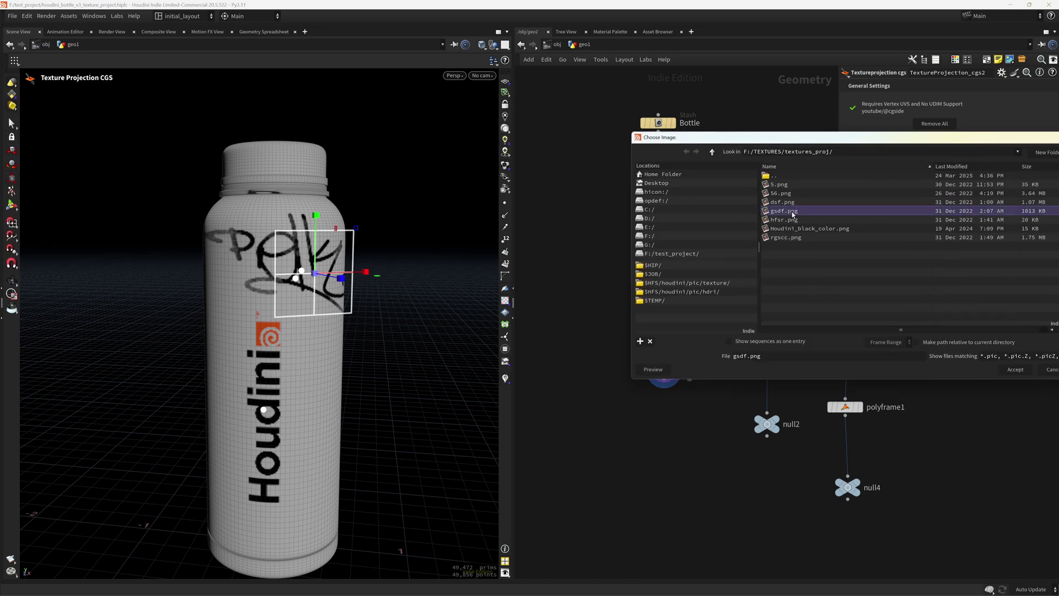
Step: Scale Projection 2 down to 0.625 and set Nearpoint radius to 0.233
left_click_drag(315, 275, 282, 275)
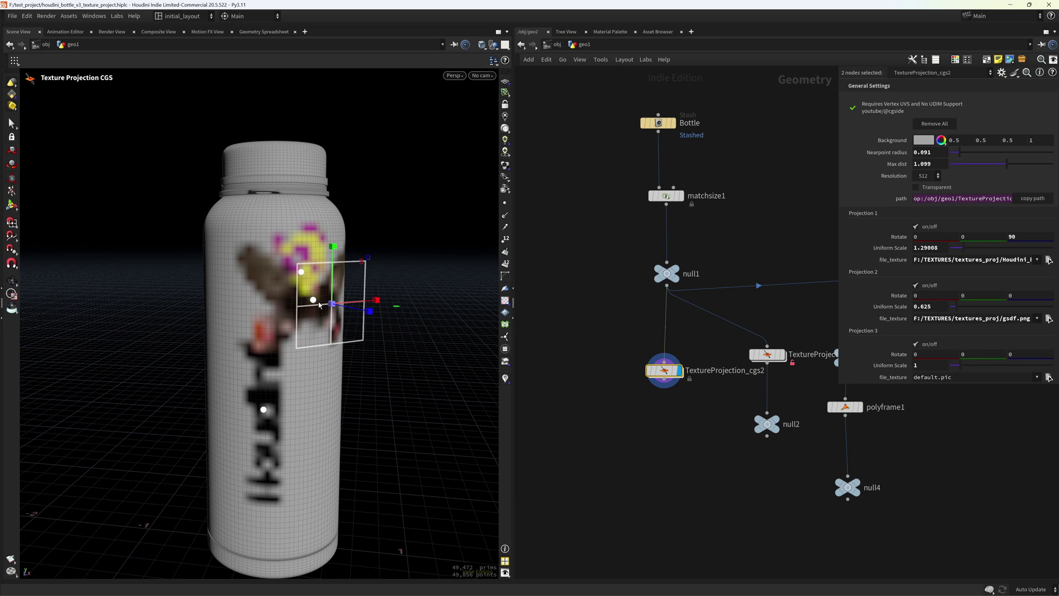
left_click_drag(985, 153, 998, 152)
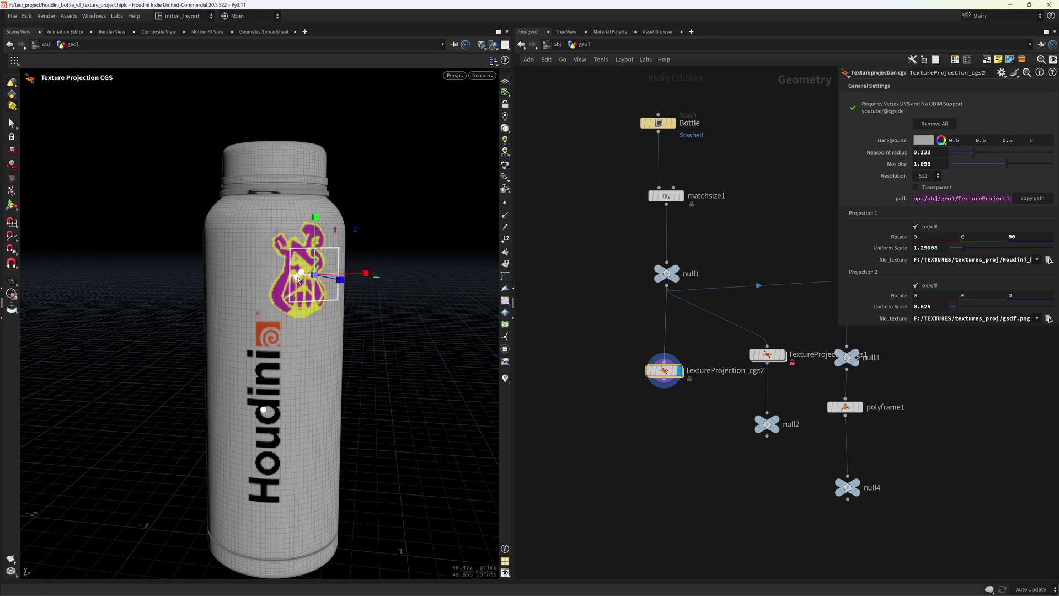
Step: Move the purple and yellow Projection 2 decal slightly lower and rotate it to about -30.06 degrees around Z
left_click_drag(298, 277, 310, 298)
key("r")
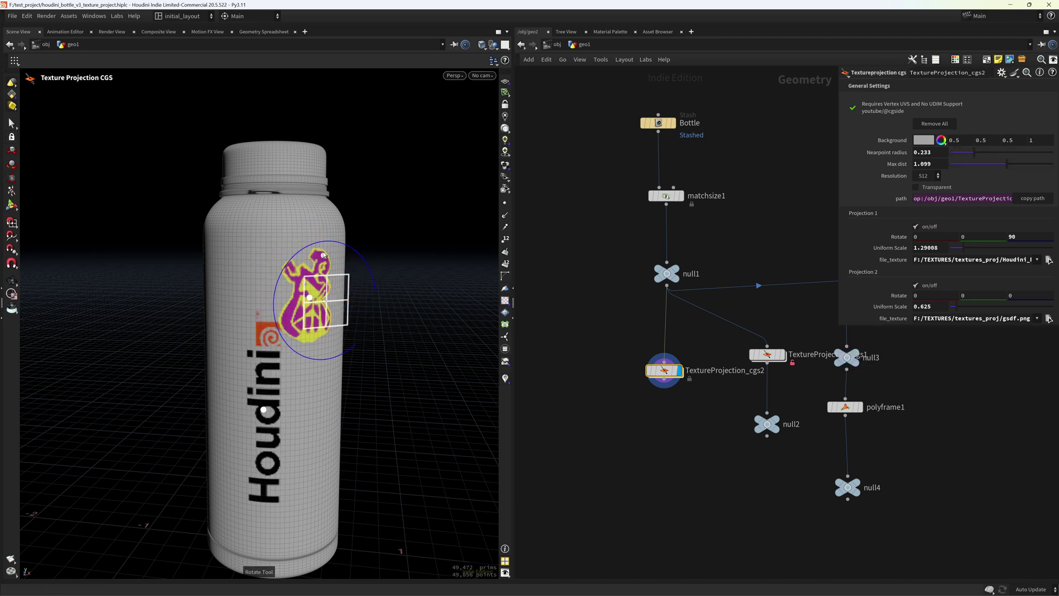
left_click_drag(316, 245, 350, 268)
scroll(330, 300, "up", 2)
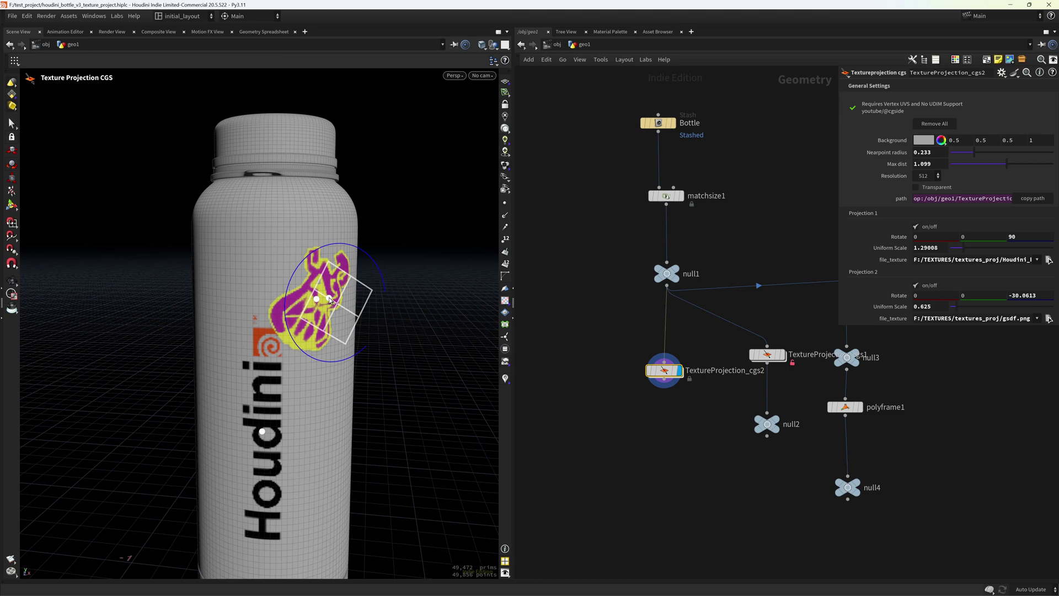
Step: Scale Projection 2 down to about 0.512 and enlarge the Houdini logo projection to about 1.591
key("e")
left_click_drag(338, 303, 324, 315)
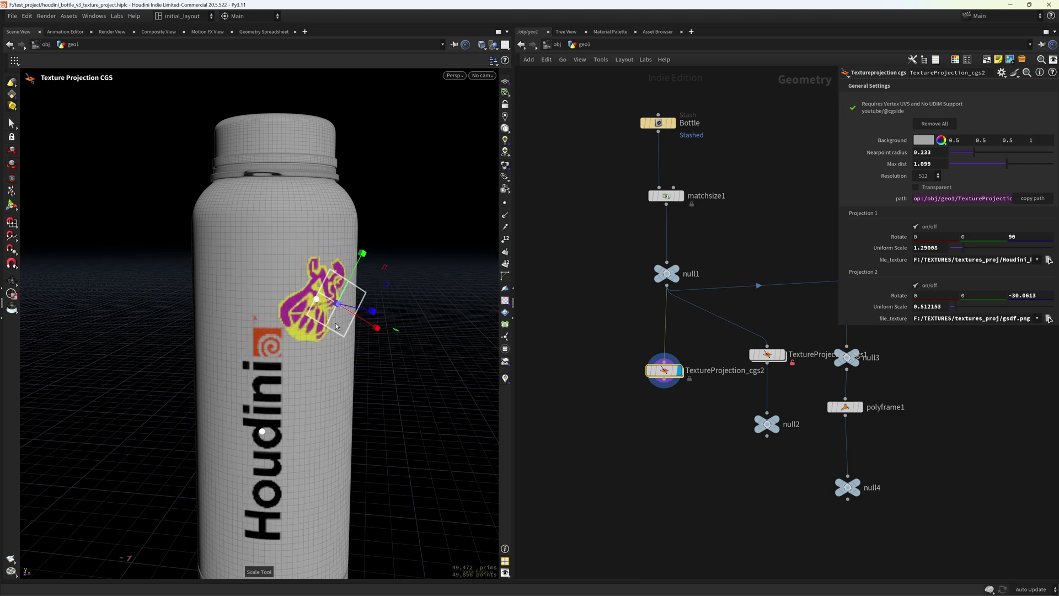
right_click_drag(320, 332, 319, 359, "alt")
left_click_drag(318, 359, 303, 338, "alt")
left_click_drag(292, 415, 291, 360)
Step: Set the projection texture Resolution to 1024
left_click(927, 175)
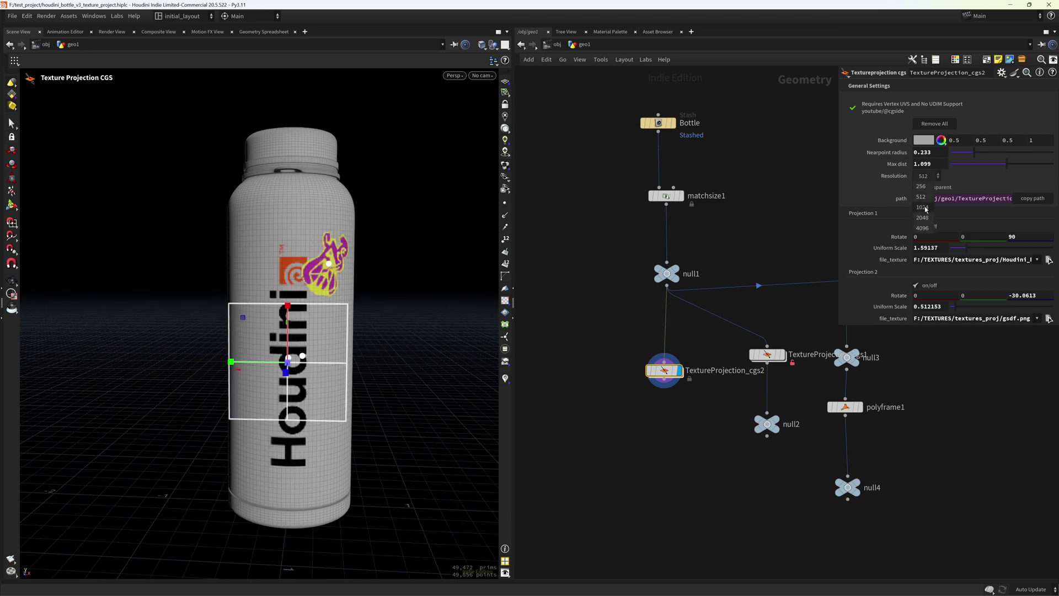
left_click(925, 208)
right_click_drag(295, 326, 320, 353, "alt")
left_click_drag(298, 347, 331, 345, "alt")
right_click_drag(331, 345, 308, 323, "alt")
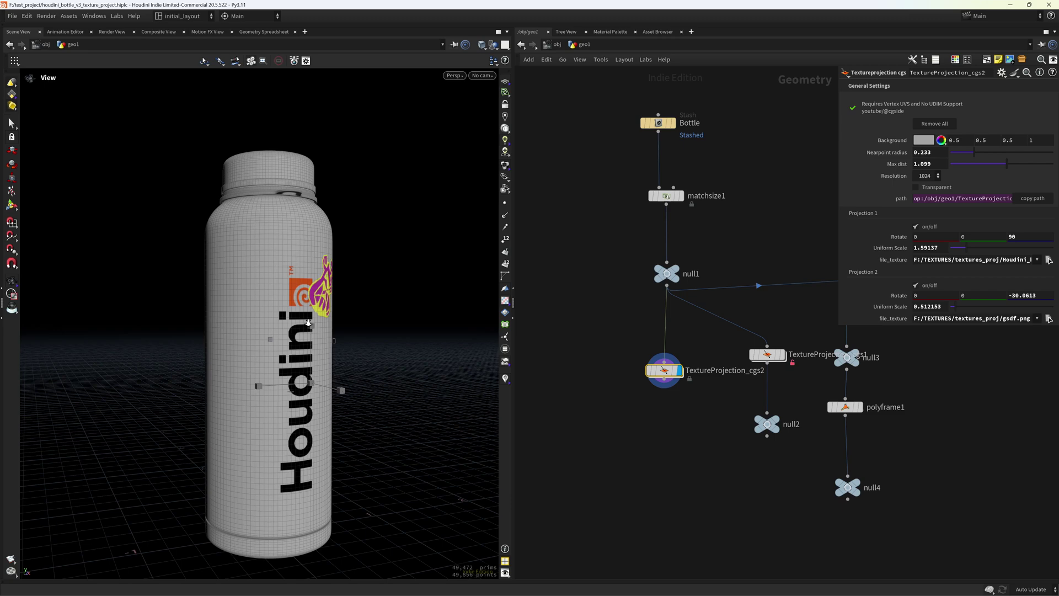
Step: Place a third projection beside the Houdini logo's upper end and load hfsr.png as its texture
left_click_drag(309, 323, 366, 385, "alt")
left_click(257, 289)
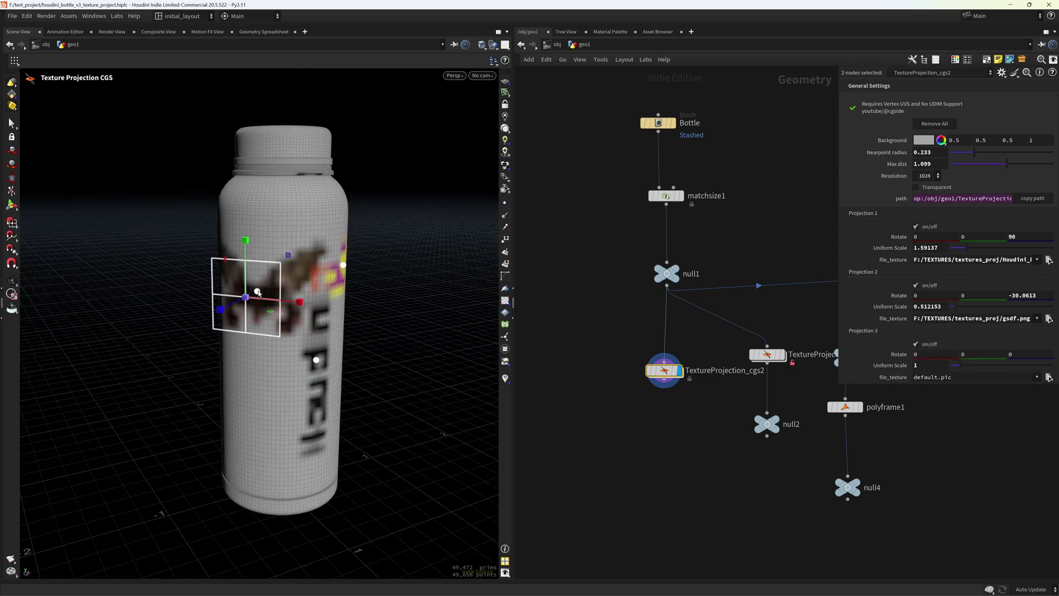
left_click(1048, 377)
double_click(799, 223)
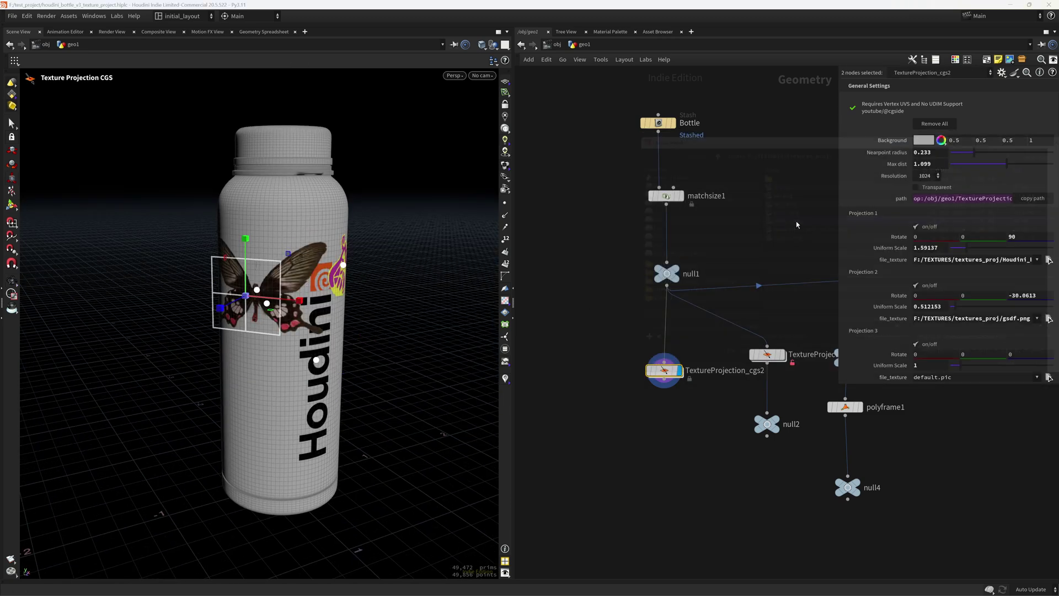
Step: Move Projection 3 up toward the bottle's shoulder and scale it to about 0.944
left_click_drag(245, 296, 271, 241)
left_click_drag(297, 302, 276, 309, "alt")
left_click_drag(363, 273, 367, 291)
Step: Place a fourth projection beside the lower half of the logo, undo and redo the placement, and nudge it slightly
left_click_drag(342, 371, 359, 359, "alt")
left_click_drag(272, 394, 279, 375, "alt")
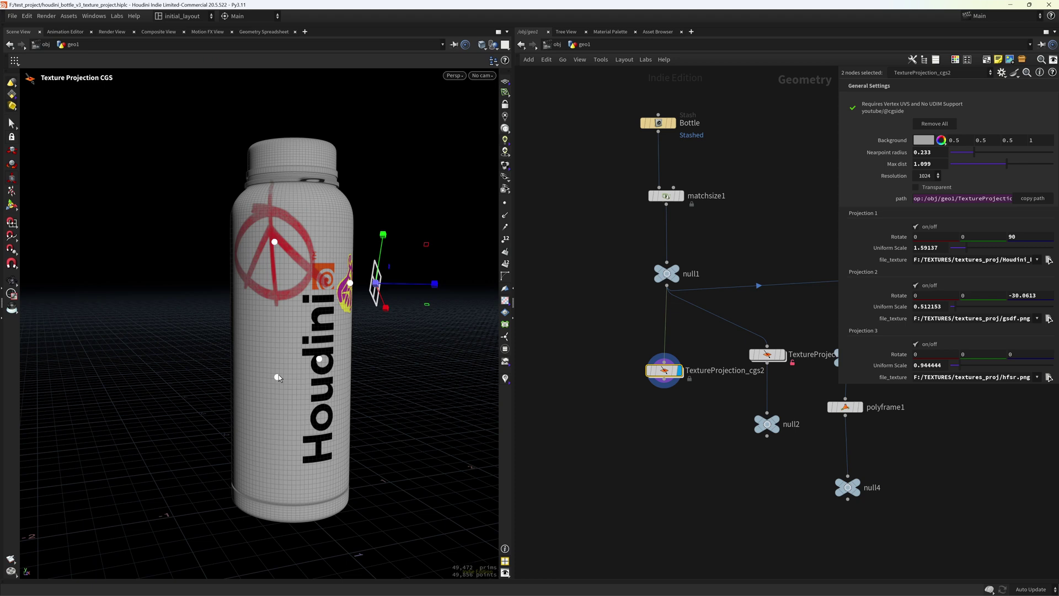
left_click(277, 389)
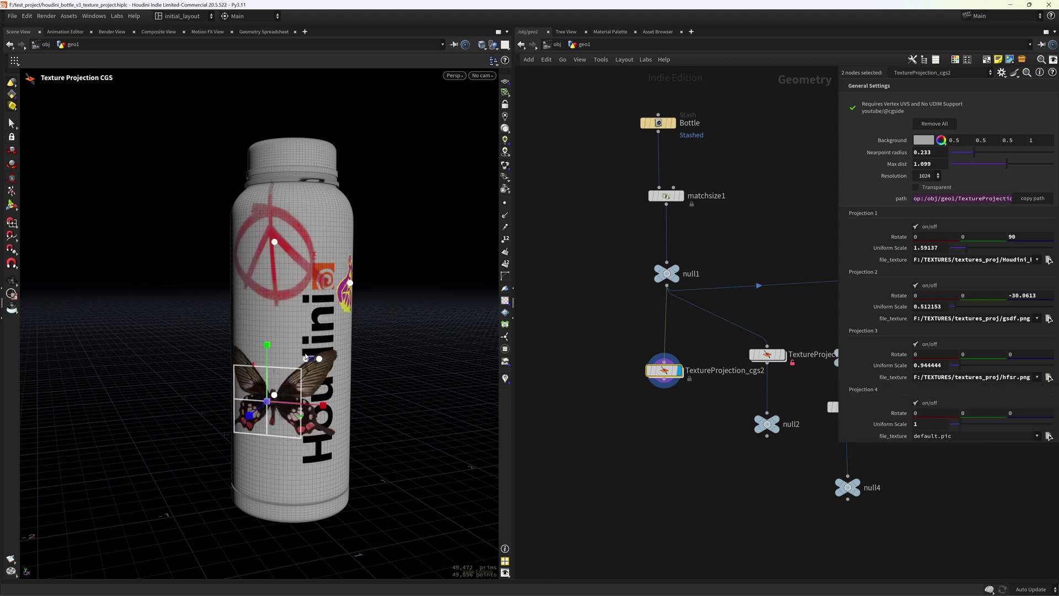
key("ctrl+z")
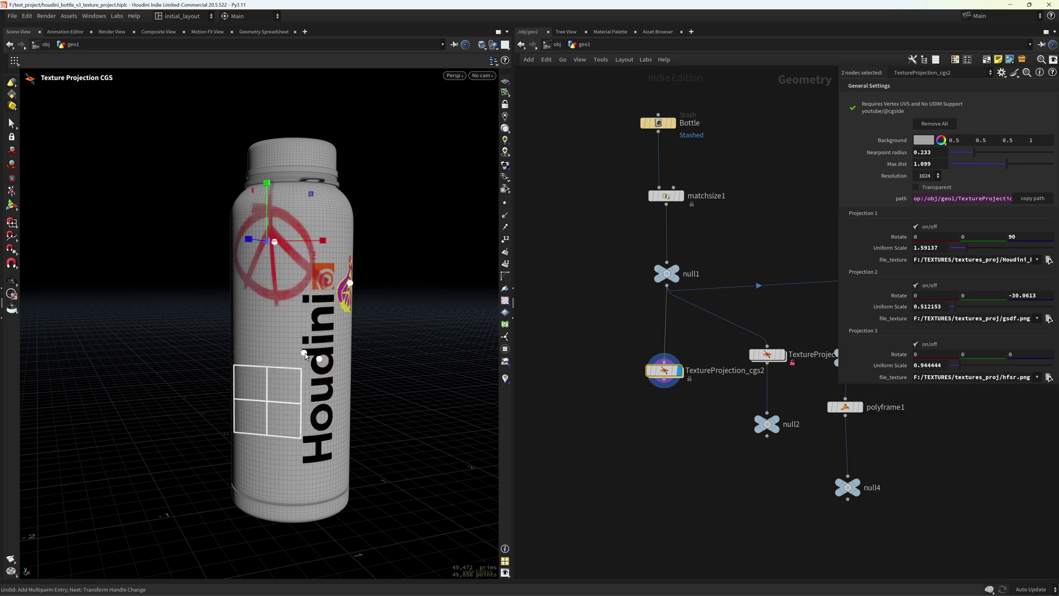
key("ctrl+y")
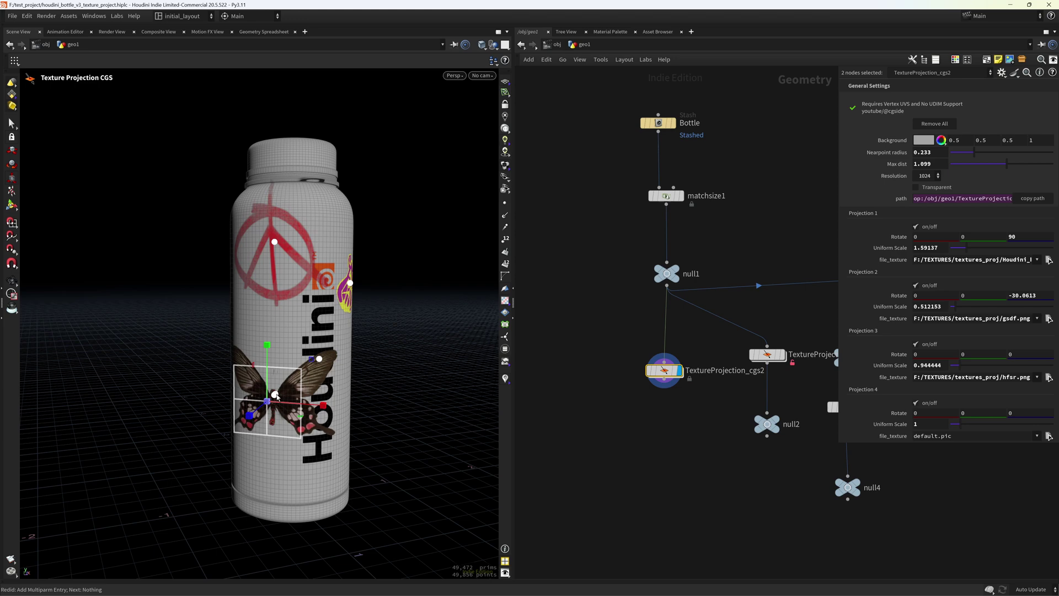
left_click_drag(276, 395, 268, 385)
Step: Try hfsr.png as the texture for Projection 4
scroll(331, 342, "up", 2)
mouse_move(389, 334)
left_mouse_down("alt")
mouse_move(350, 332)
mouse_move(382, 334)
left_mouse_up("alt")
scroll(350, 332, "down", 2)
left_click(1048, 436)
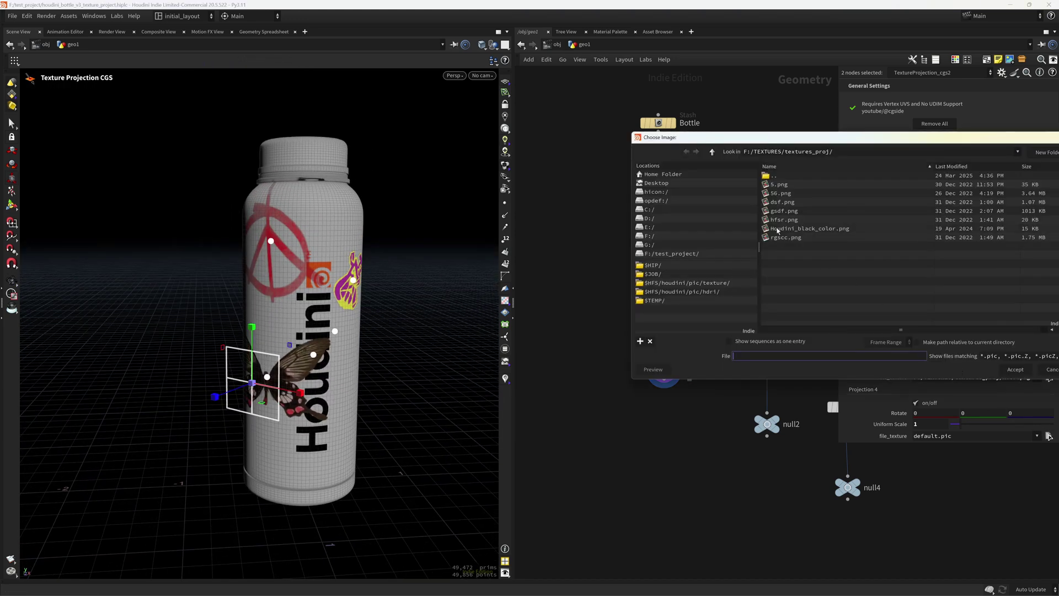
left_click(796, 220)
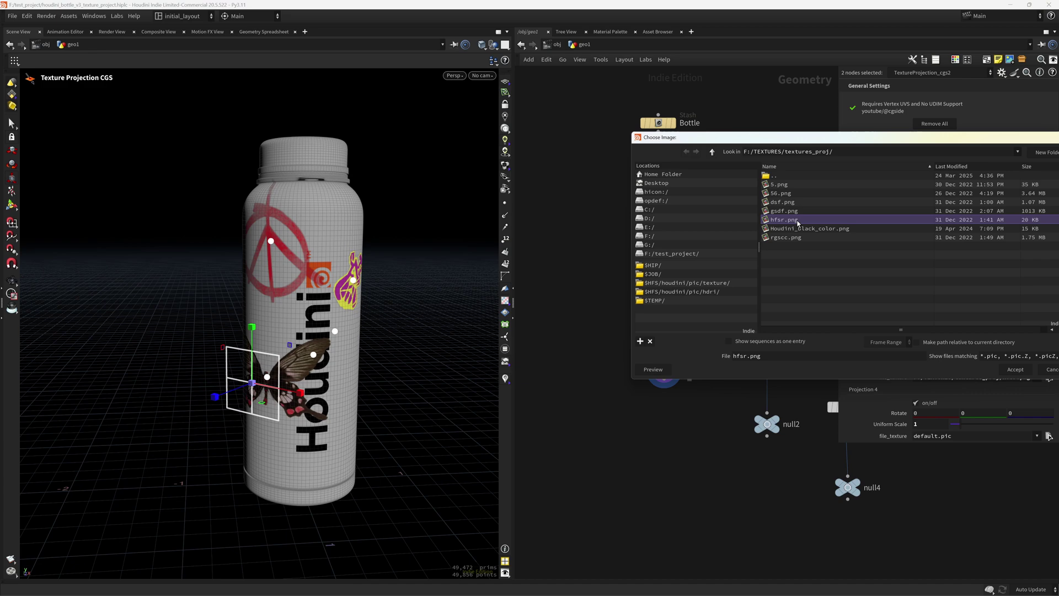
double_click(798, 219)
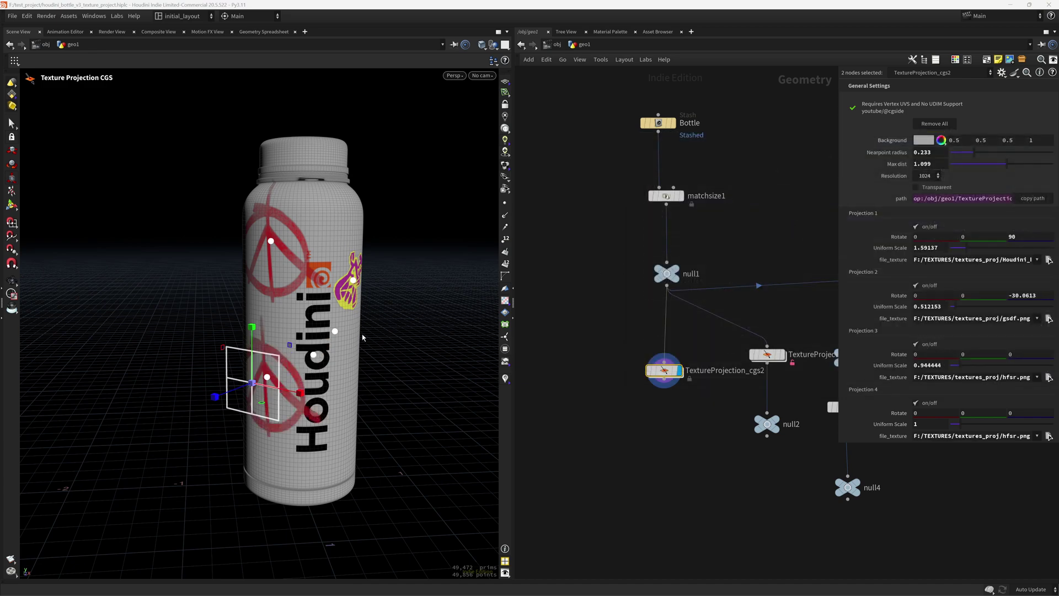
Step: Load dsf.png as the texture for Projection 4 and scale it down to about 0.606
left_click(1048, 436)
left_click(787, 203)
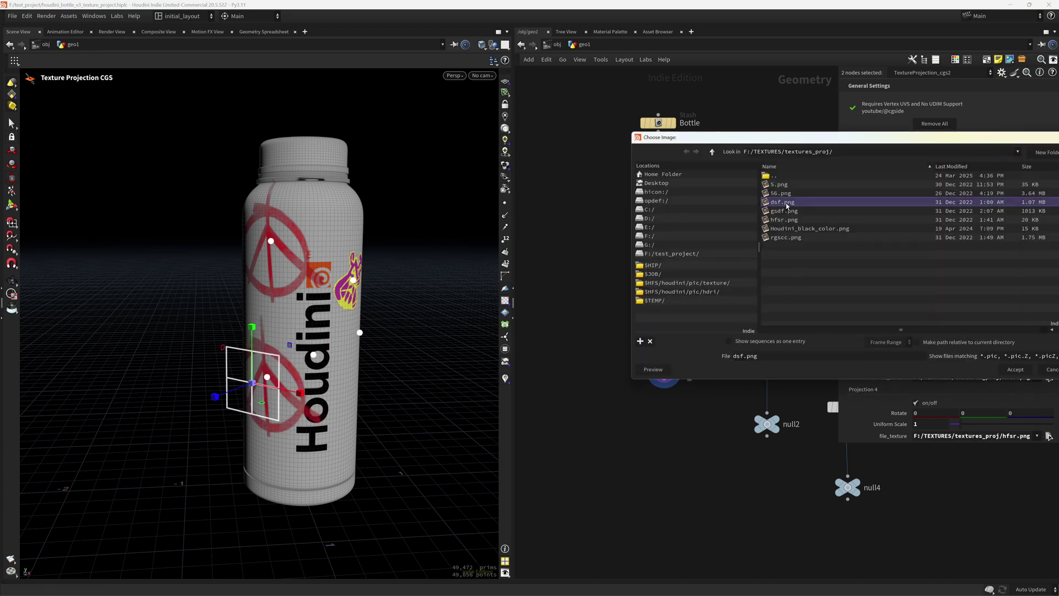
double_click(787, 203)
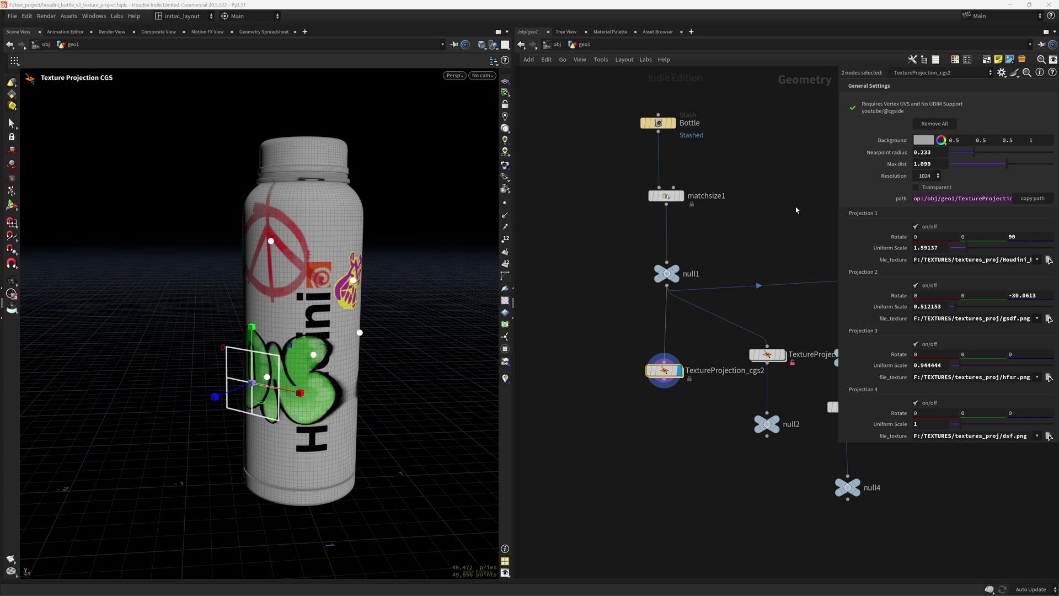
left_click_drag(253, 383, 230, 390)
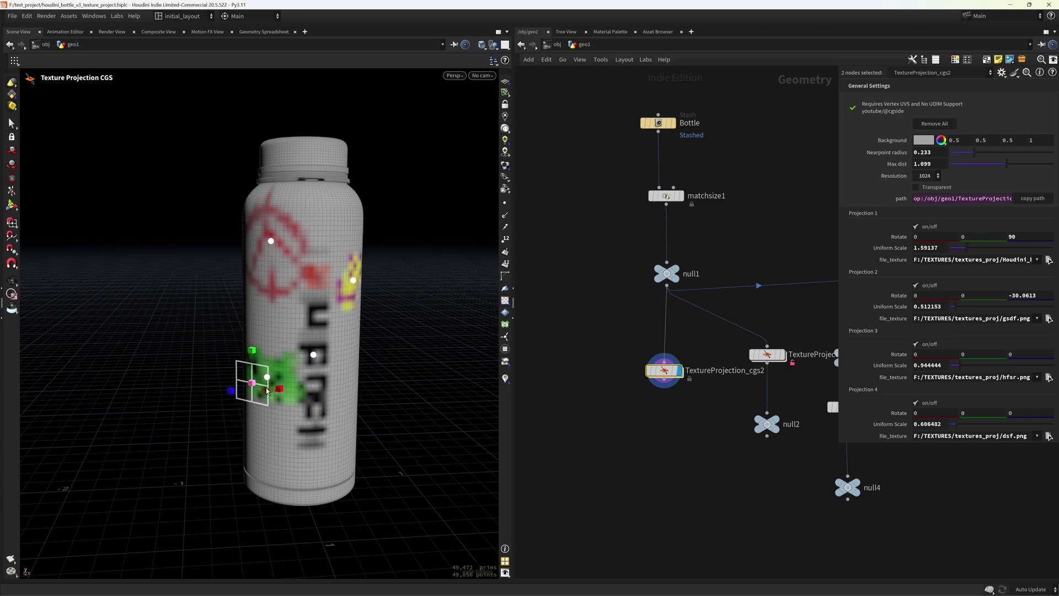
Step: Remove all projections from the bottle and undo the removal
left_click_drag(324, 355, 316, 355, "alt")
key("Return")
left_click(934, 124)
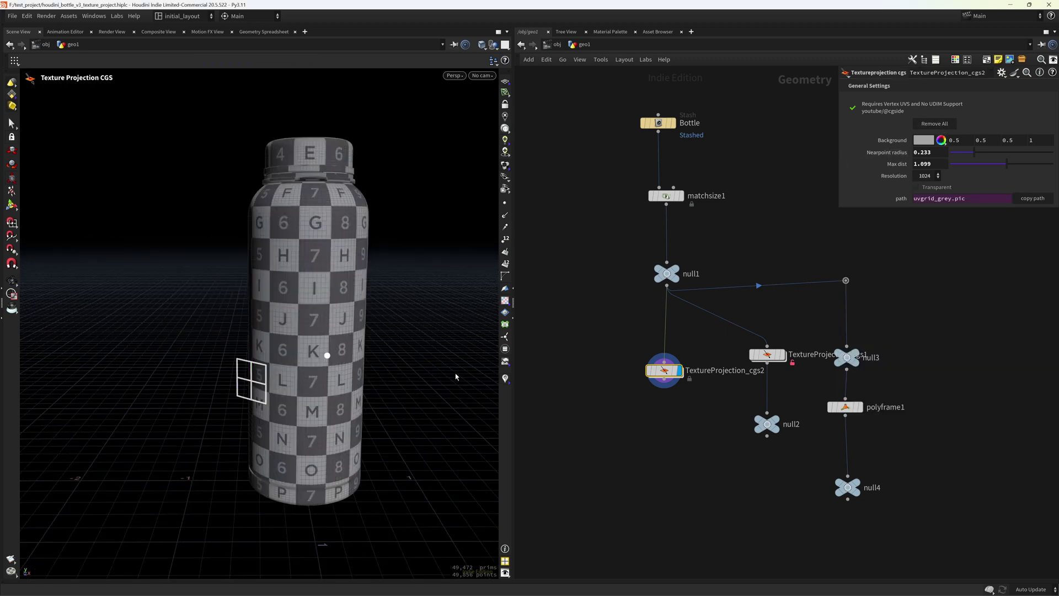
scroll(409, 349, "up", 2)
key("ctrl+z")
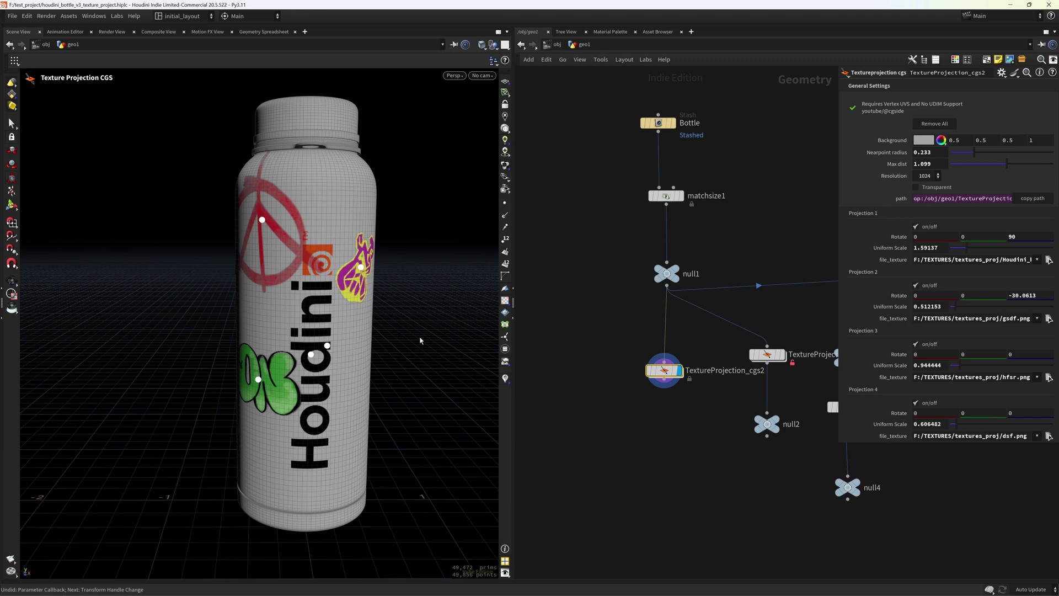
Step: Restart the viewport projection tool and activate the handle of the green graffiti decal
key("Escape")
key("Return")
left_click_drag(257, 379, 352, 357)
right_click_drag(352, 358, 336, 370, "alt")
left_click_drag(336, 369, 346, 382, "alt")
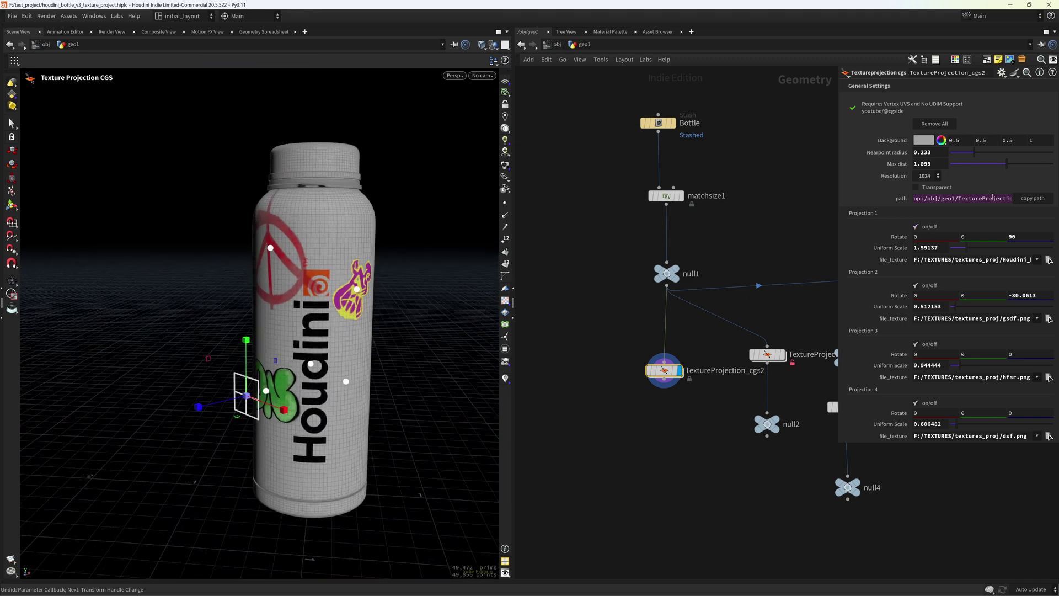
Step: Widen the parameter pane and highlight the complete output texture path to examine it
left_click(838, 209)
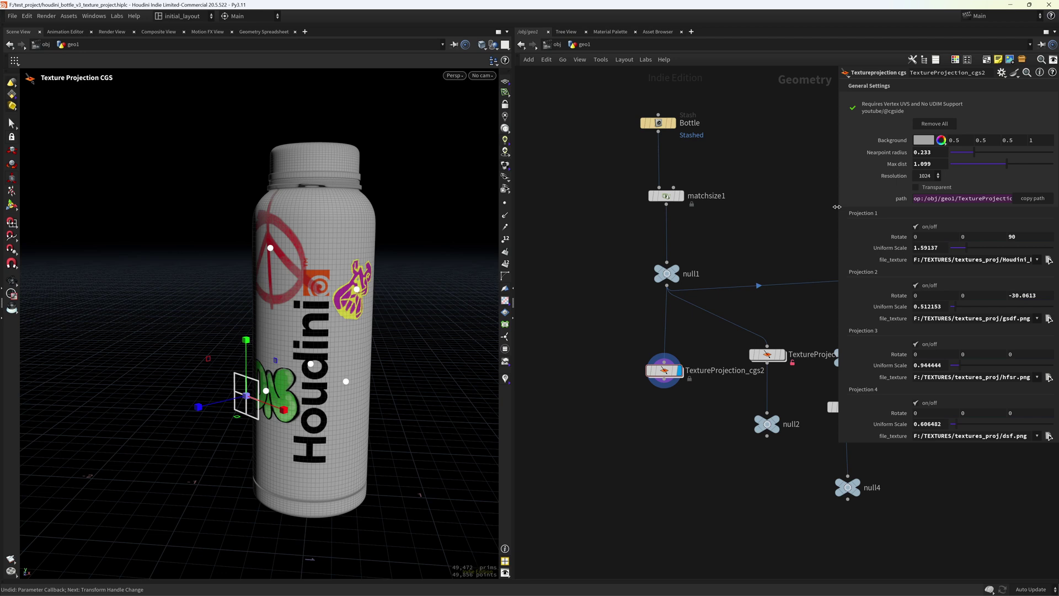
left_click_drag(839, 206, 740, 203)
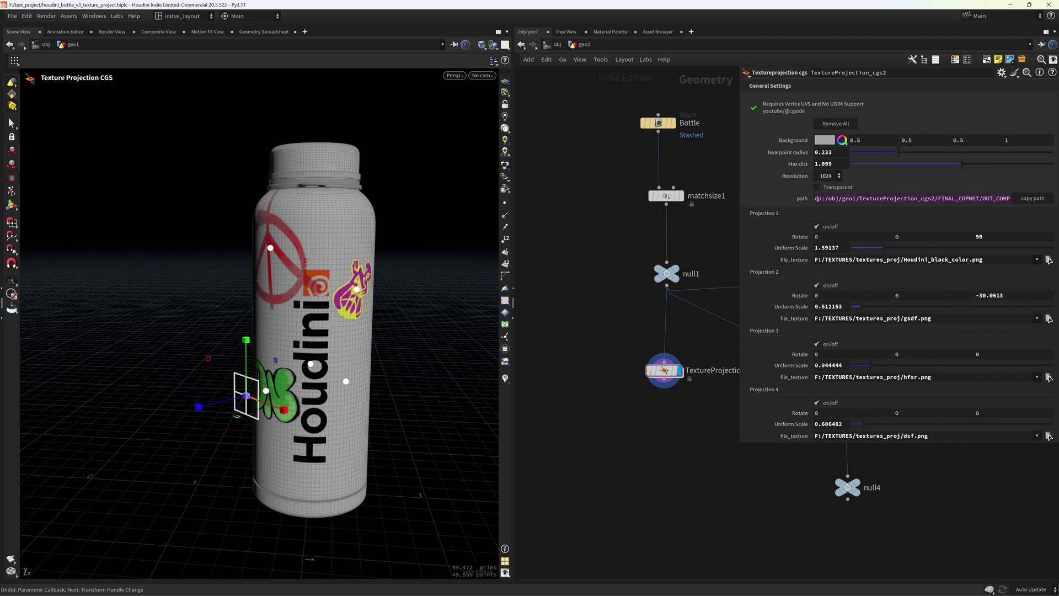
left_click_drag(815, 198, 960, 196)
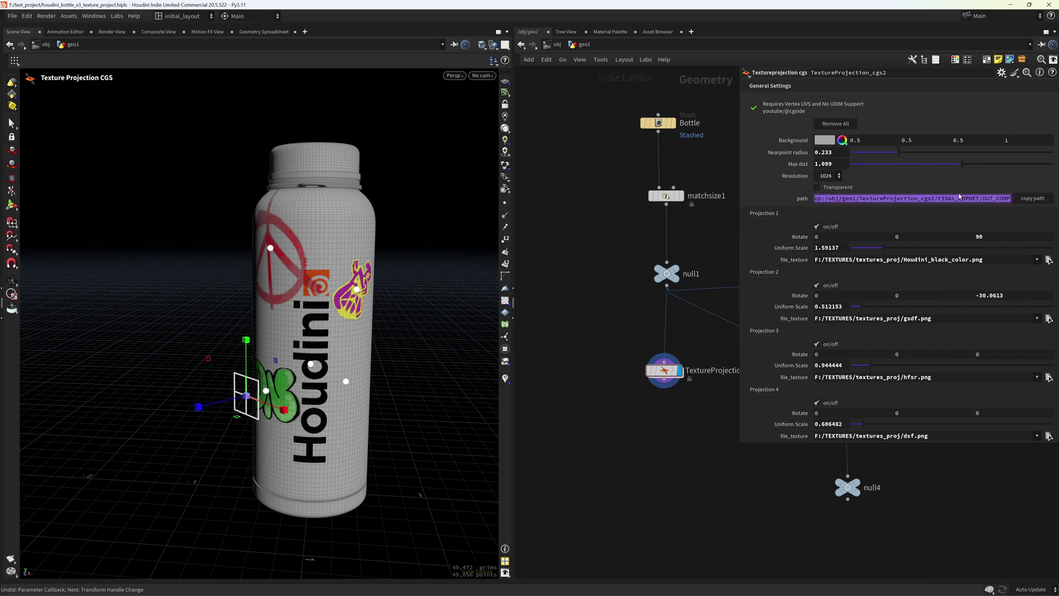
left_click(843, 198)
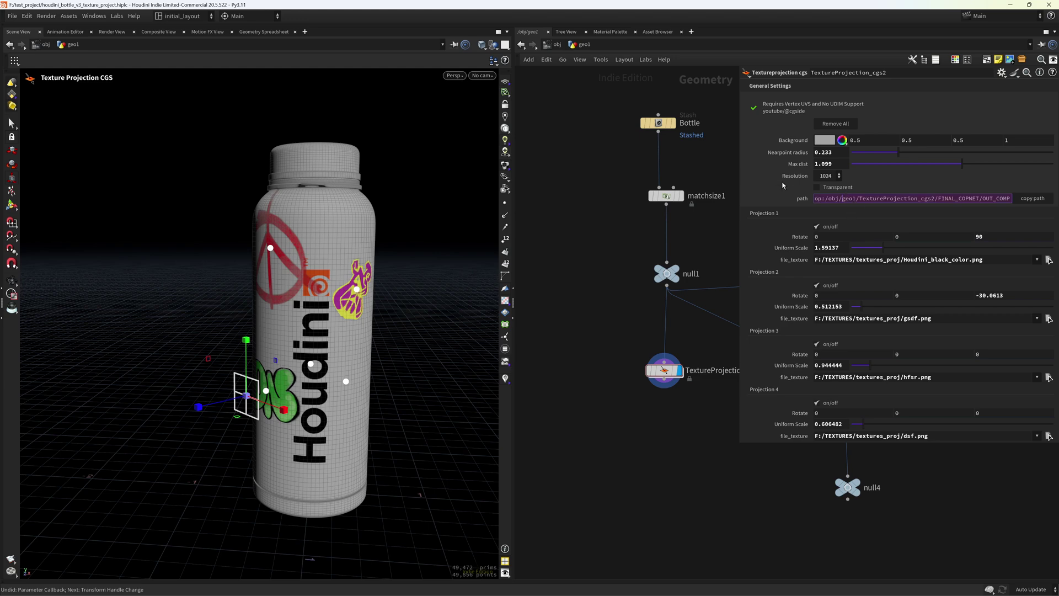
Step: Try the Transparent option on and off, and hide the wireframe overlay on the bottle
left_click(818, 187)
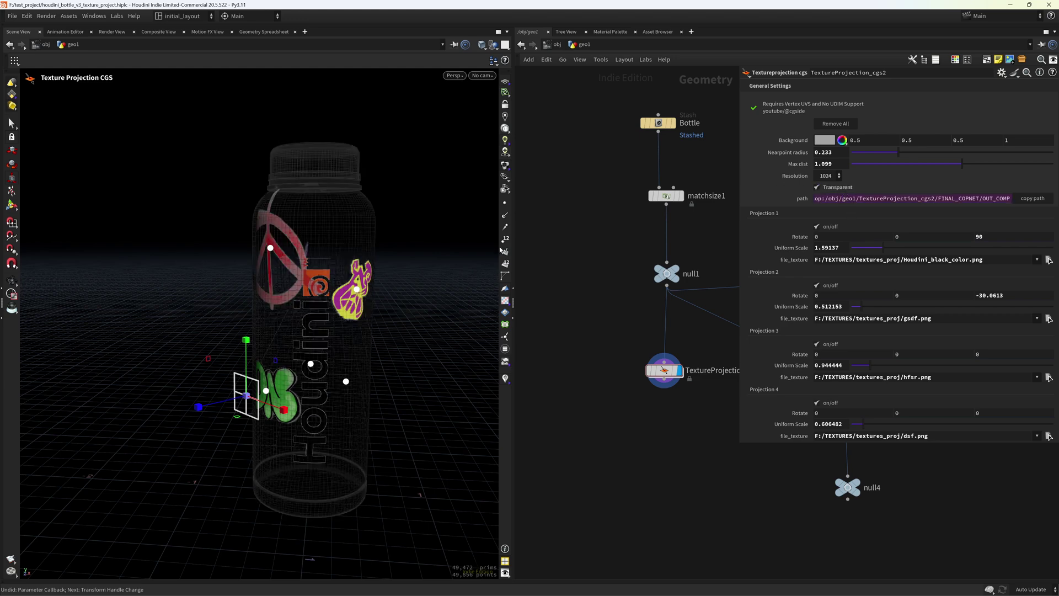
key("shift+w")
mouse_move(362, 366)
left_mouse_down("alt")
mouse_move(449, 326)
mouse_move(423, 398)
mouse_move(359, 390)
mouse_move(347, 357)
left_mouse_up("alt")
left_click(835, 191)
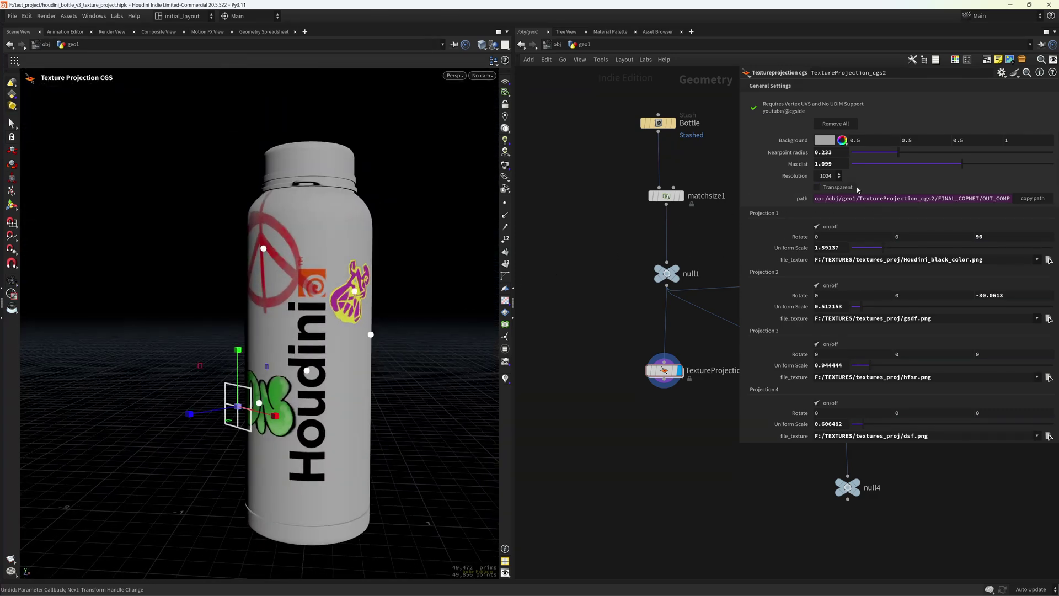
Step: Change the Background color to a pale cyan of 0.697, 1, 1
left_click(824, 142)
left_click(878, 76)
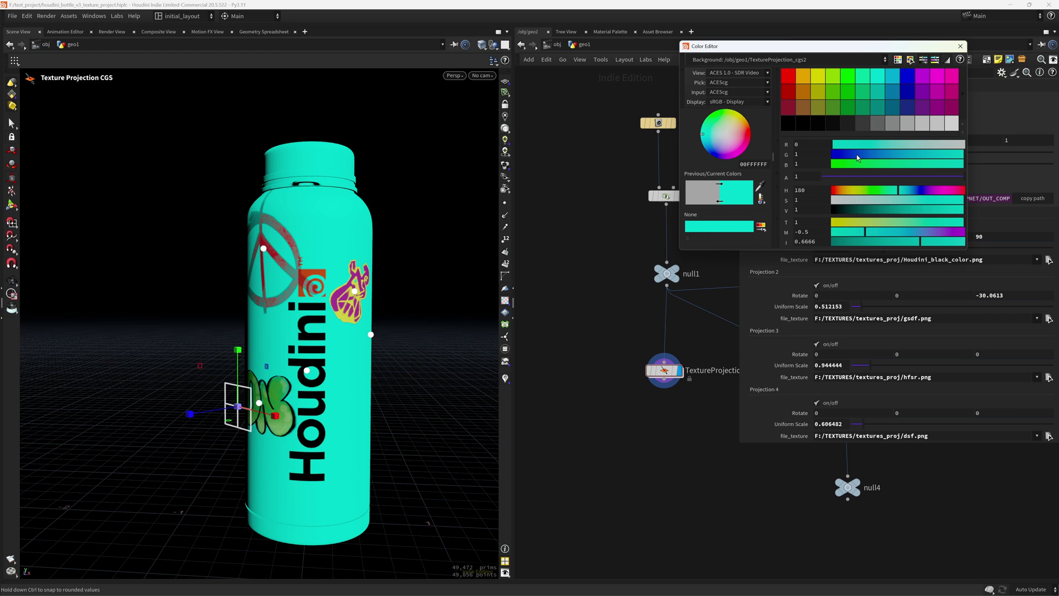
left_click_drag(873, 199, 872, 200)
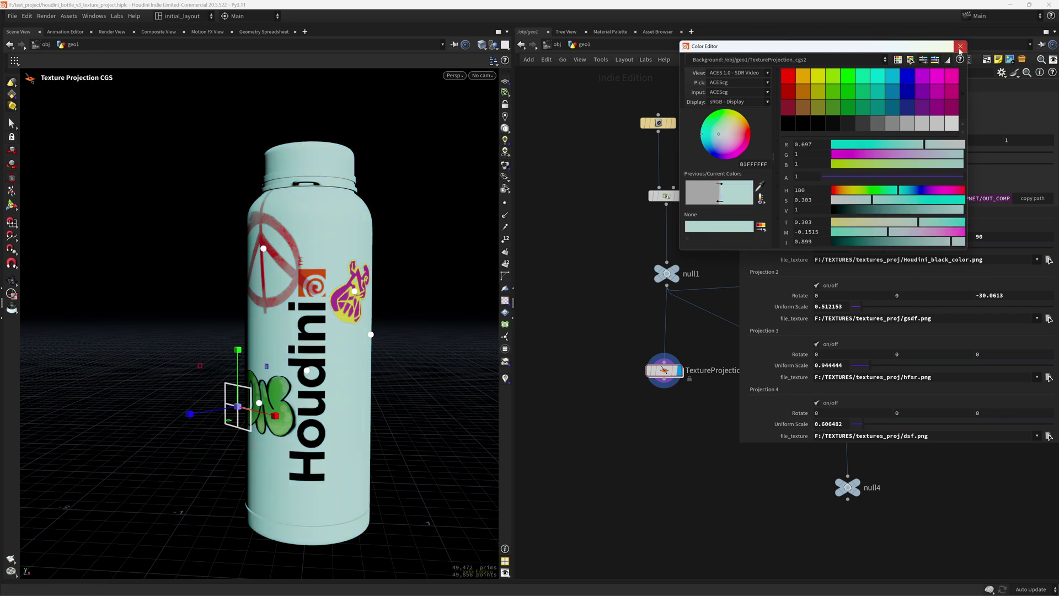
left_click(961, 47)
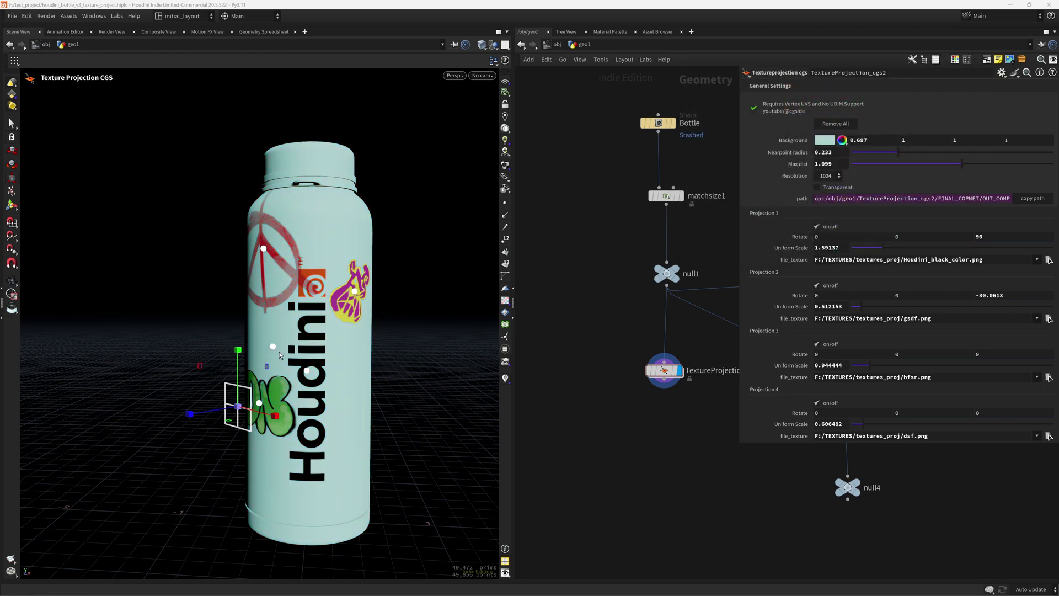
Step: Toggle individual projections, including Projections 1, 3 and 4, off and back on
left_click(835, 228)
left_click(835, 229)
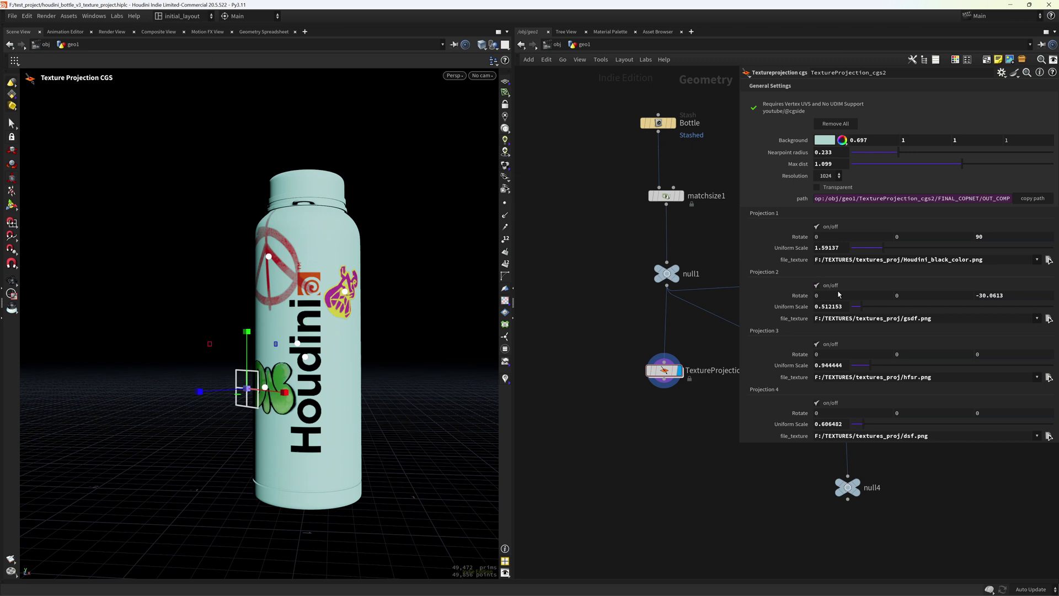
left_click(835, 346)
left_click(833, 404)
left_click(833, 405)
Step: Extend the height of the parameter pane and set Projection 4's Uniform Scale to 0.57
left_click_drag(845, 446, 839, 540)
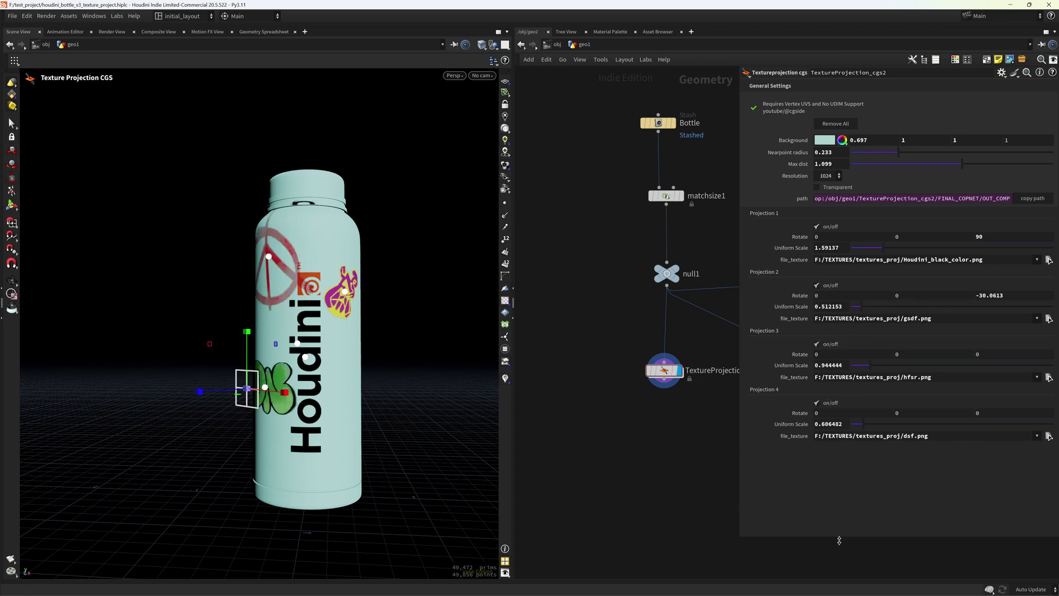
mouse_move(861, 423)
left_mouse_down()
mouse_move(883, 426)
mouse_move(865, 430)
left_mouse_up()
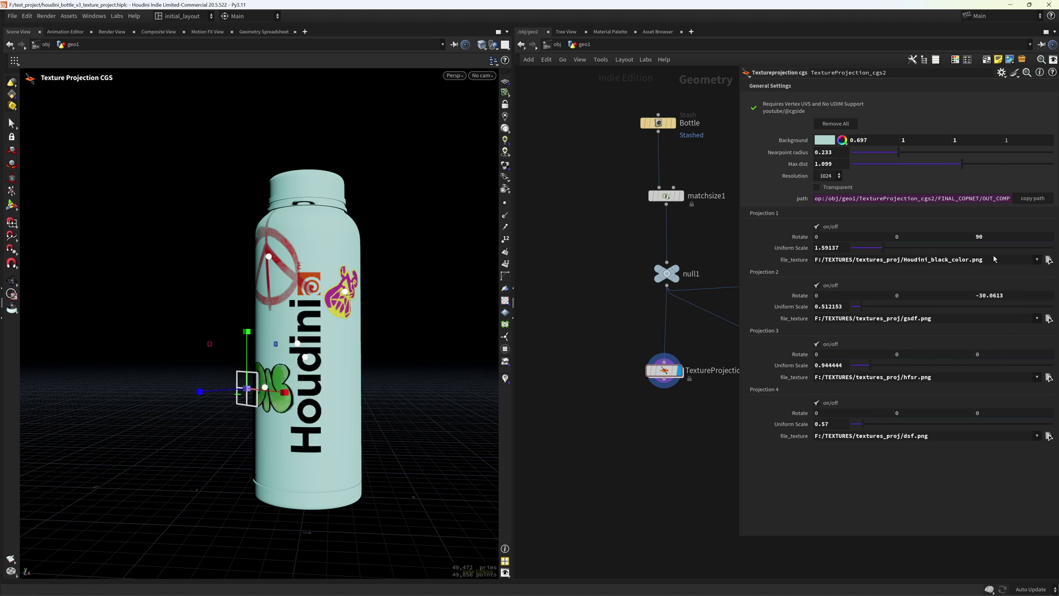
Step: Try a Z rotation of 0 on the Houdini logo projection and restore it to 90
double_click(980, 237)
type("0")
key("Return")
left_click_drag(989, 237, 850, 249)
type("9")
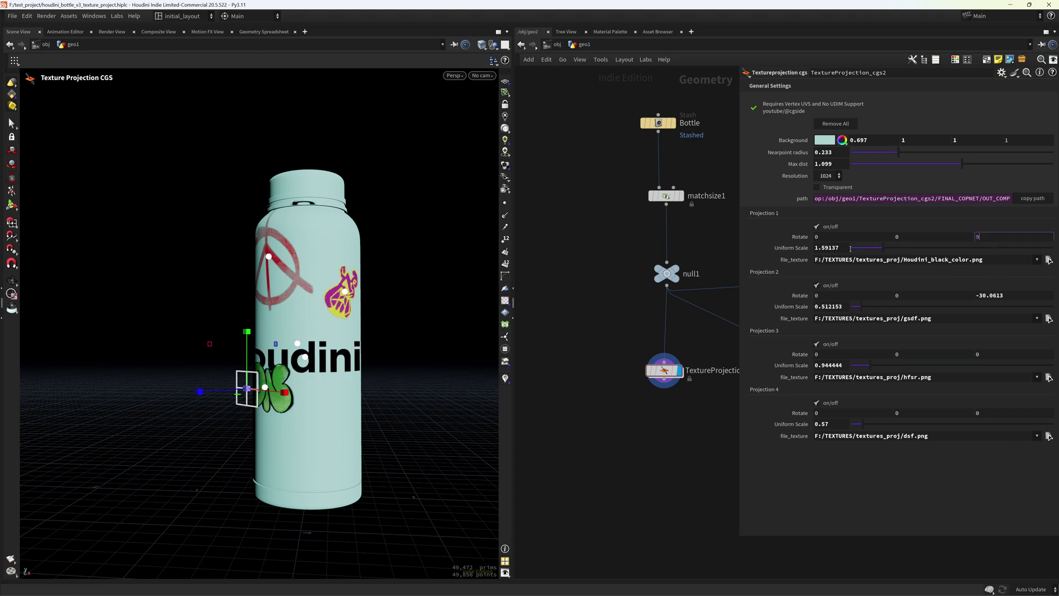
type("0")
key("Return")
Step: Enlarge Projection 2 to about 0.614, rotate it to about -27.18 degrees around Z, and leave the projection tool
mouse_move(307, 337)
left_mouse_down("alt")
mouse_move(308, 357)
mouse_move(318, 356)
mouse_move(307, 355)
left_mouse_up("alt")
left_click_drag(347, 289, 369, 293)
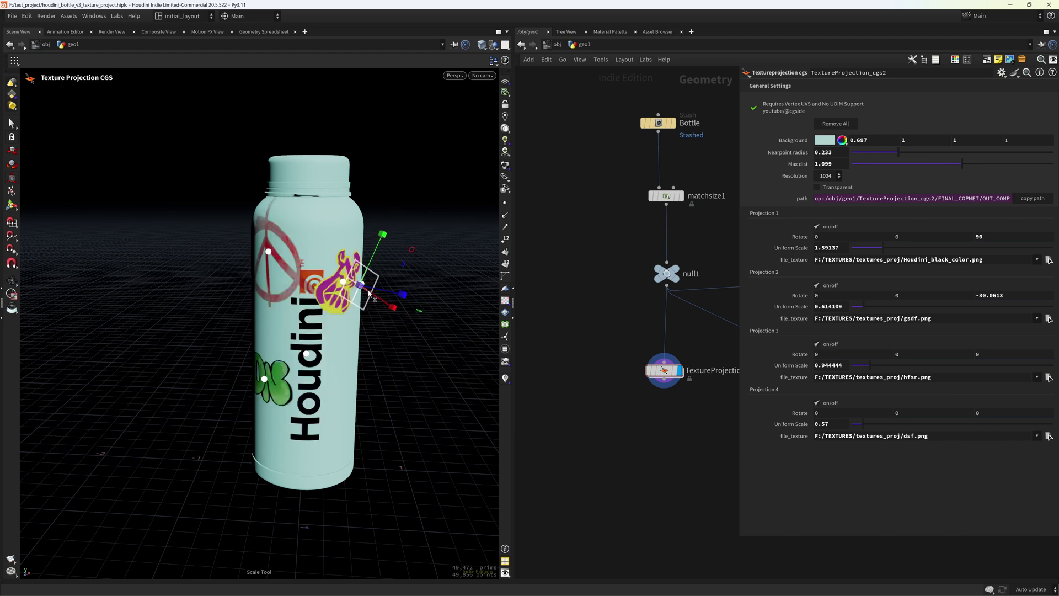
key("r")
left_click_drag(362, 232, 344, 284)
left_click(13, 281)
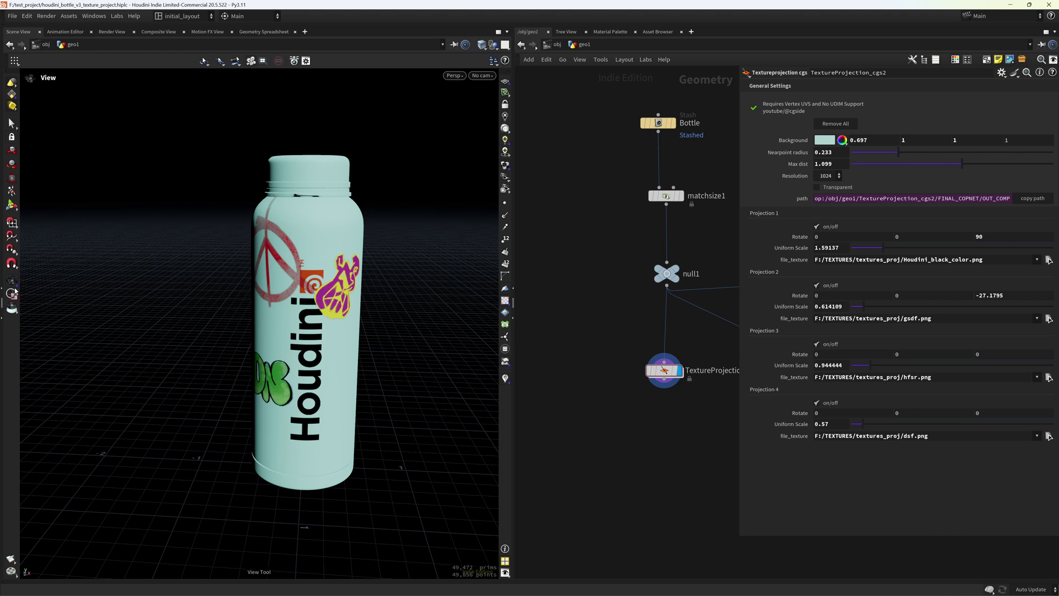
scroll(367, 333, "down", 1)
mouse_move(368, 333)
left_mouse_down()
mouse_move(360, 358)
mouse_move(353, 348)
left_mouse_up()
scroll(633, 427, "down", 2)
middle_click_drag(645, 411, 581, 396)
scroll(592, 407, "up", 4)
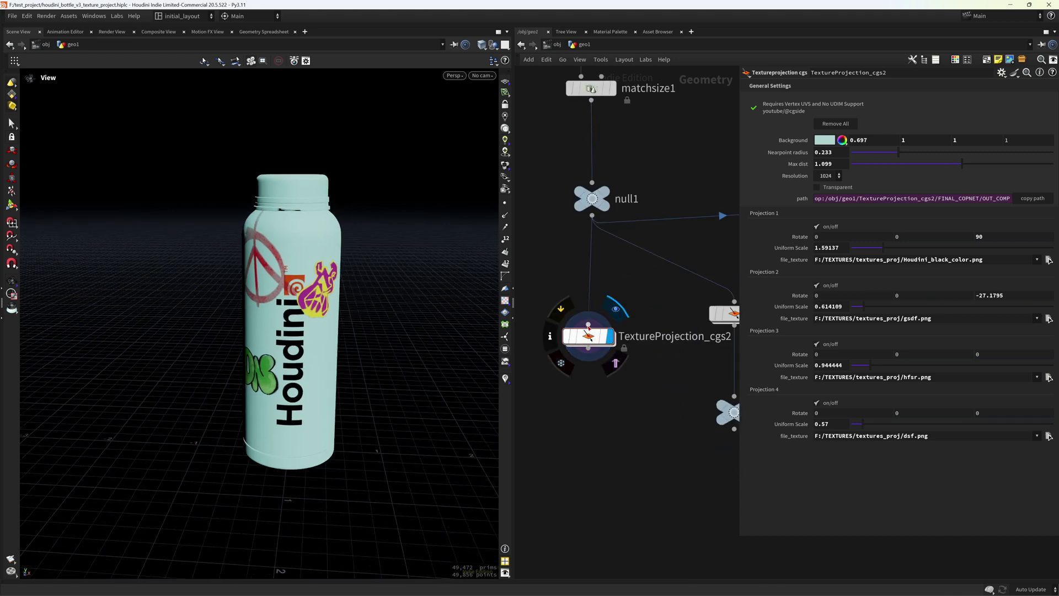
scroll(602, 381, "down", 4)
scroll(631, 346, "up", 4)
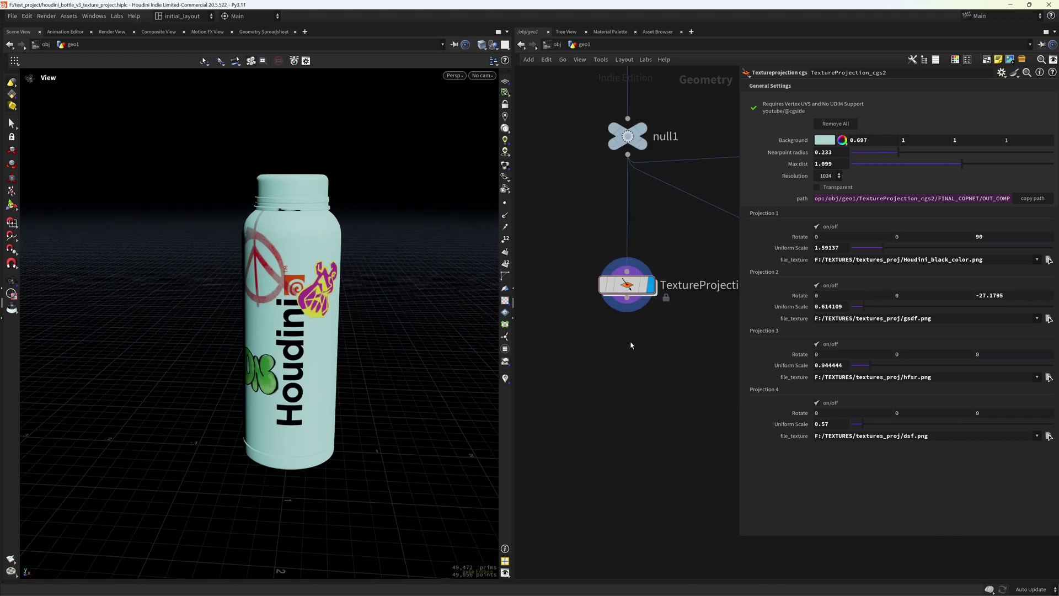
scroll(631, 345, "down", 4)
scroll(629, 344, "up", 4)
scroll(617, 344, "down", 4)
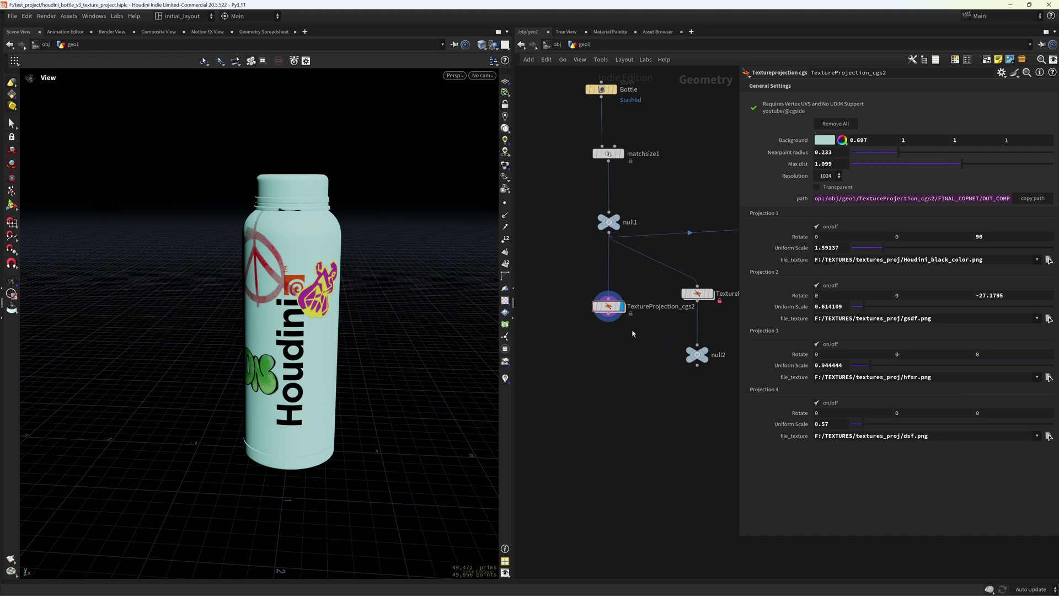
scroll(623, 340, "up", 3)
scroll(635, 336, "down", 2)
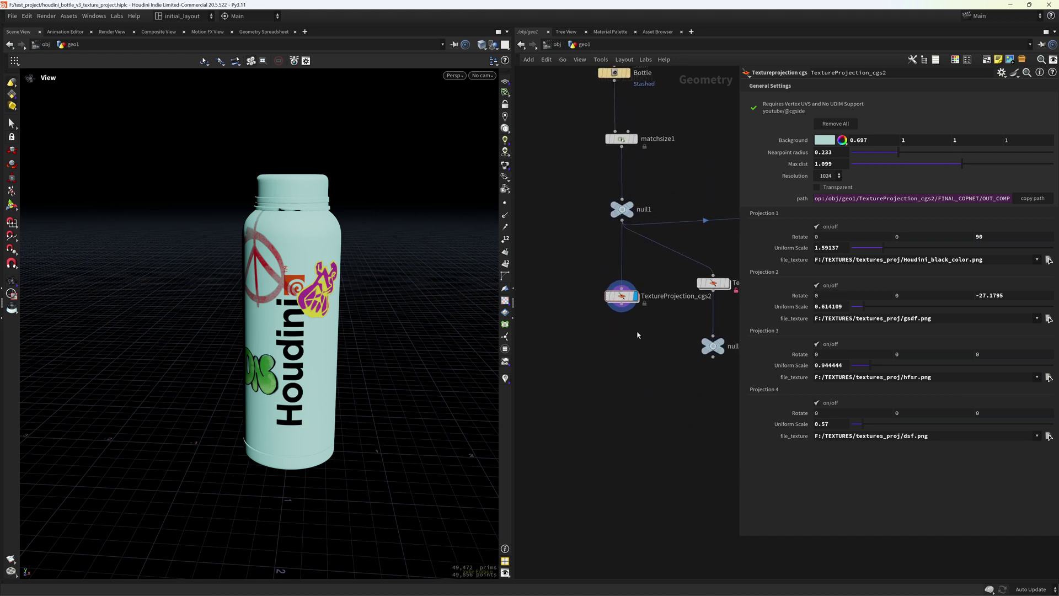
Step: Switch the desktop layout to Solaris2 to bring up the stage with the bottle
left_click(194, 17)
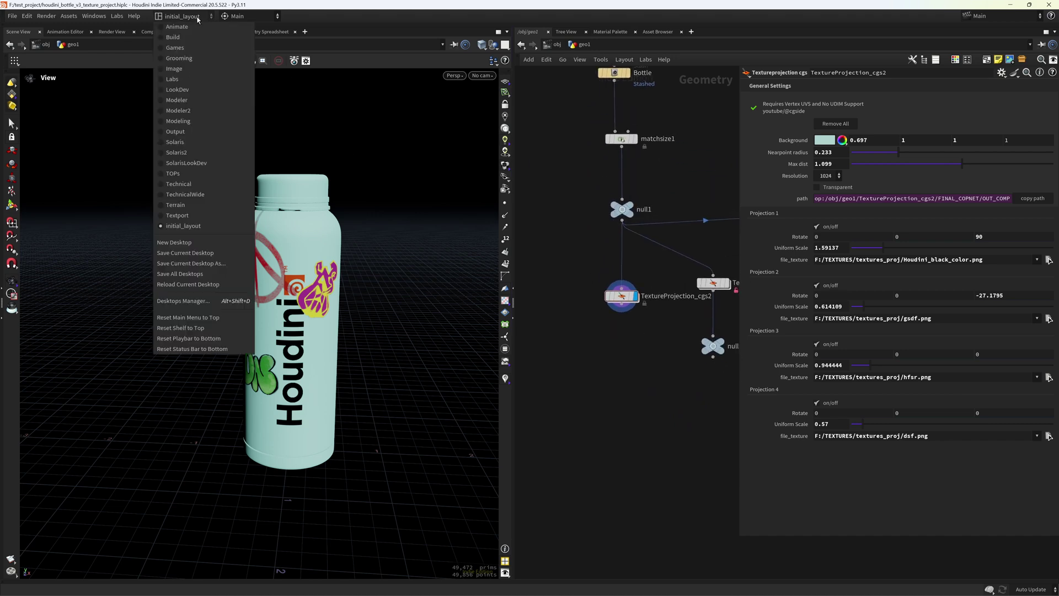
left_click(207, 154)
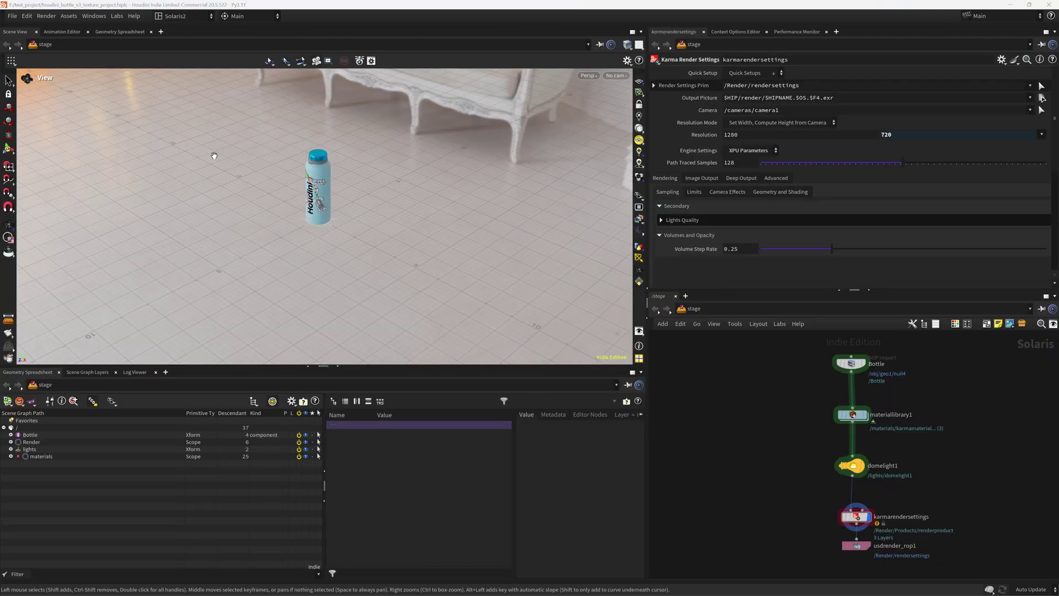
scroll(437, 166, "up", 6)
scroll(437, 167, "down", 3)
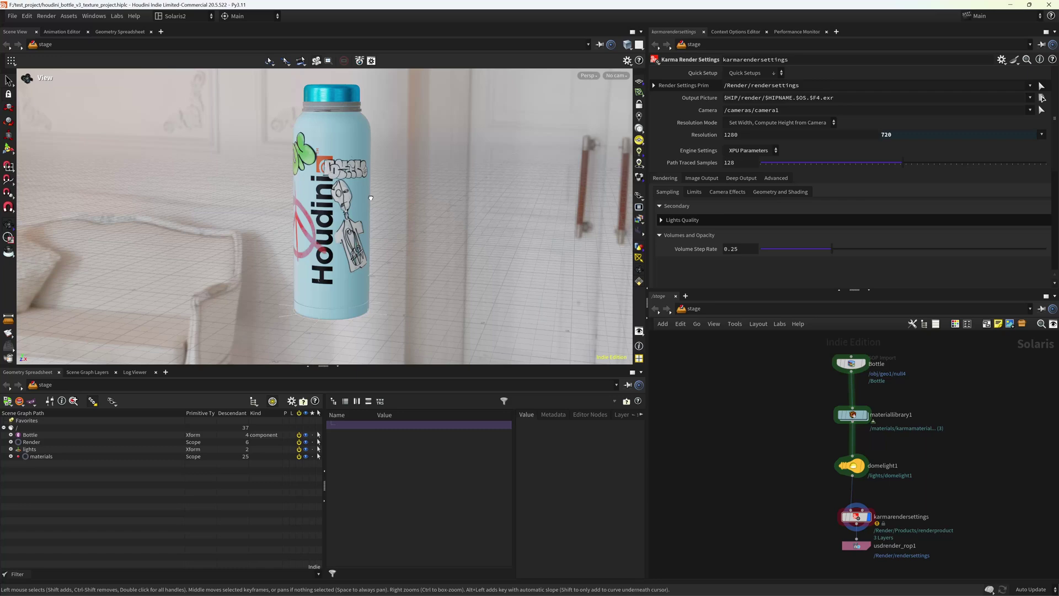
left_click_drag(361, 210, 386, 198)
Step: Select materiallibrary1 in the stage network and open its karmamaterial subnetwork
middle_click_drag(775, 423, 716, 402)
left_click(796, 394)
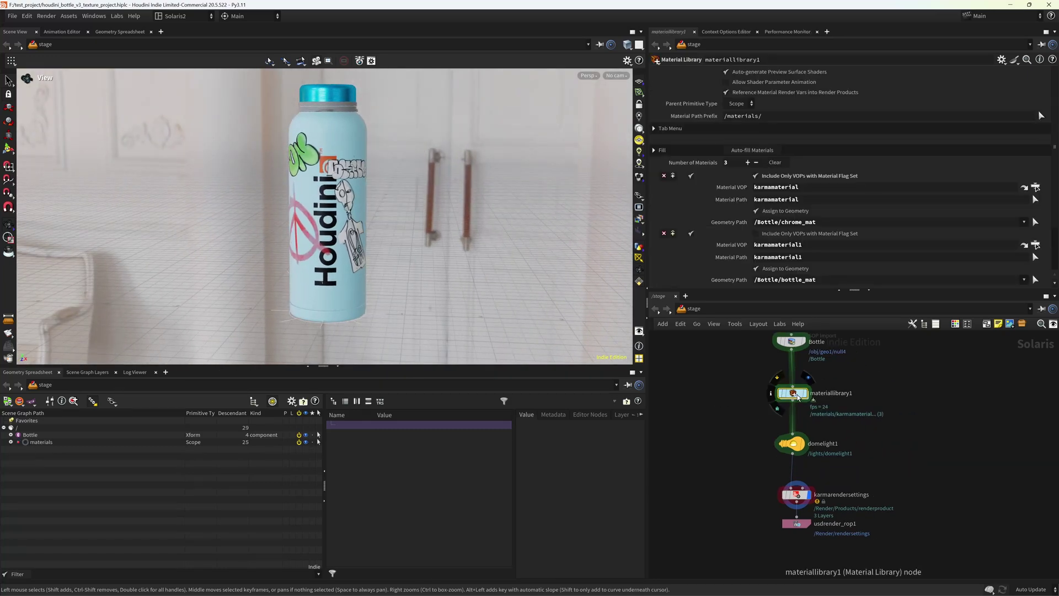
double_click(795, 394)
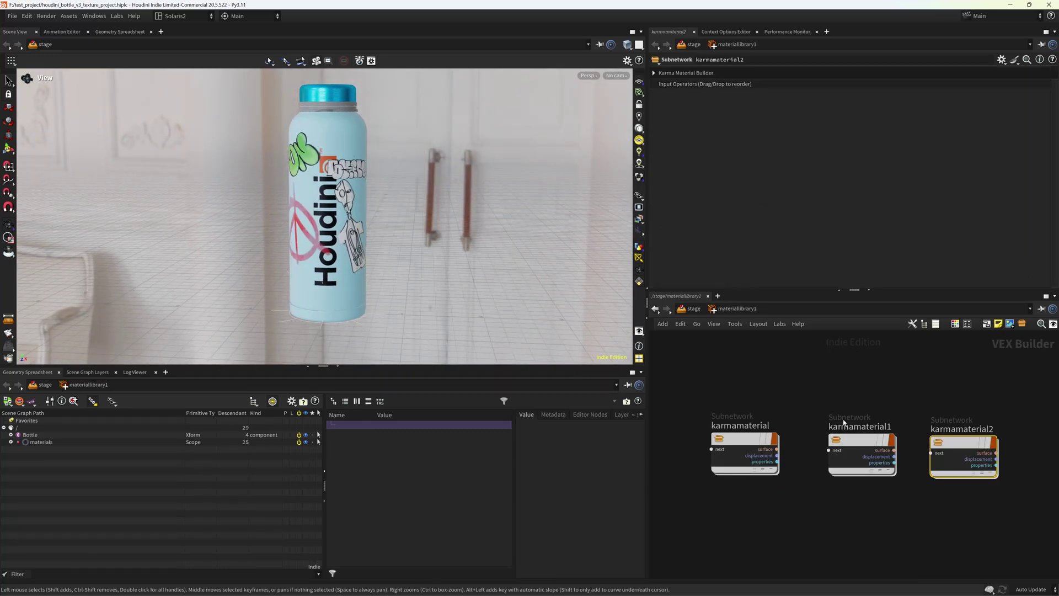
double_click(756, 442)
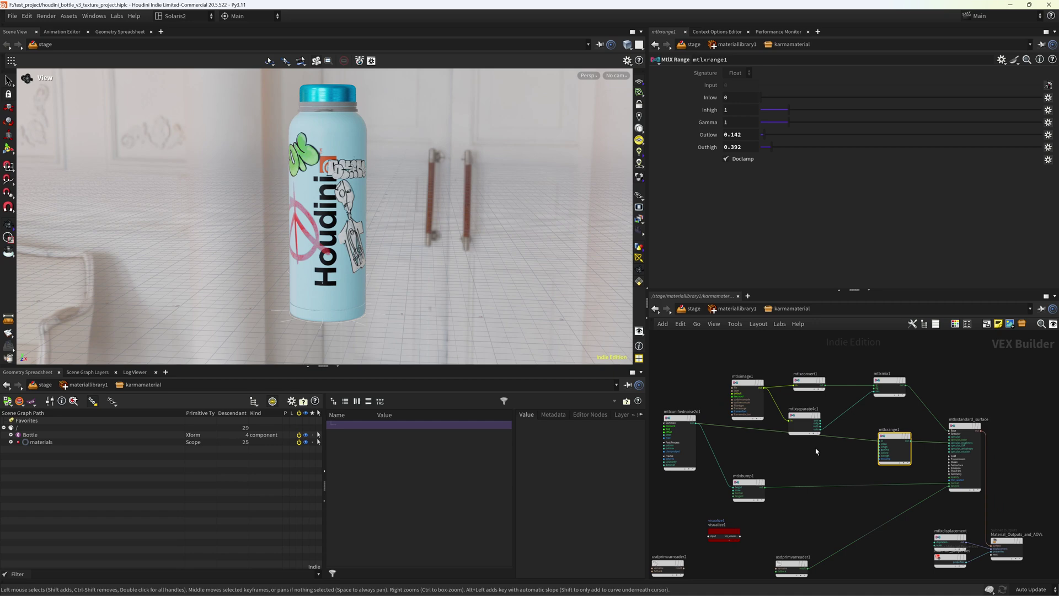
Step: Pin the scene view to the stage, copy TextureProjection_cgs2's texture path from obj/geo1, and return to the material library
left_click(600, 46)
left_click(692, 311)
left_click(708, 359)
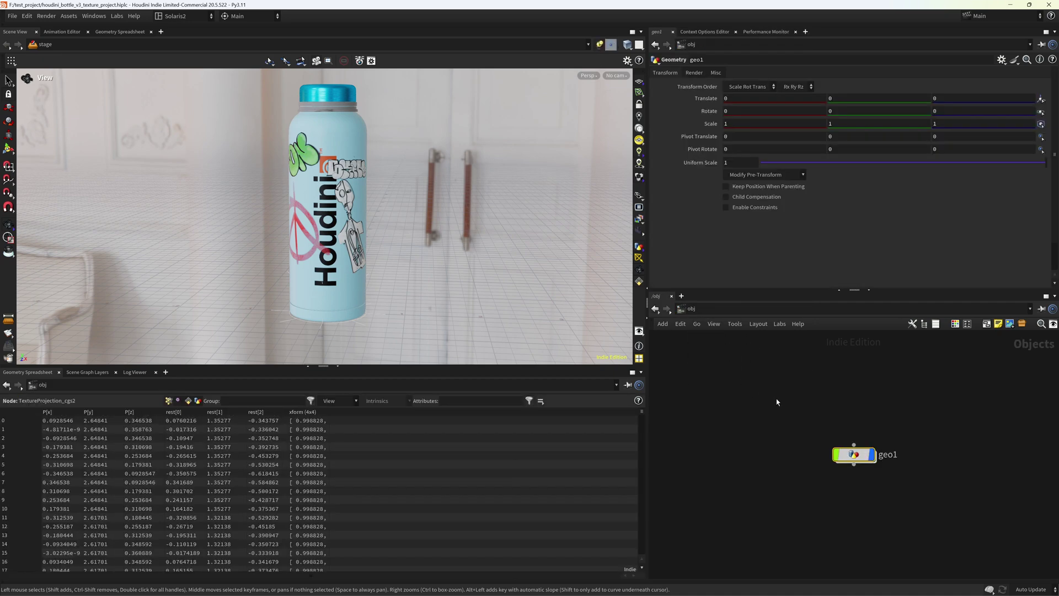
double_click(853, 456)
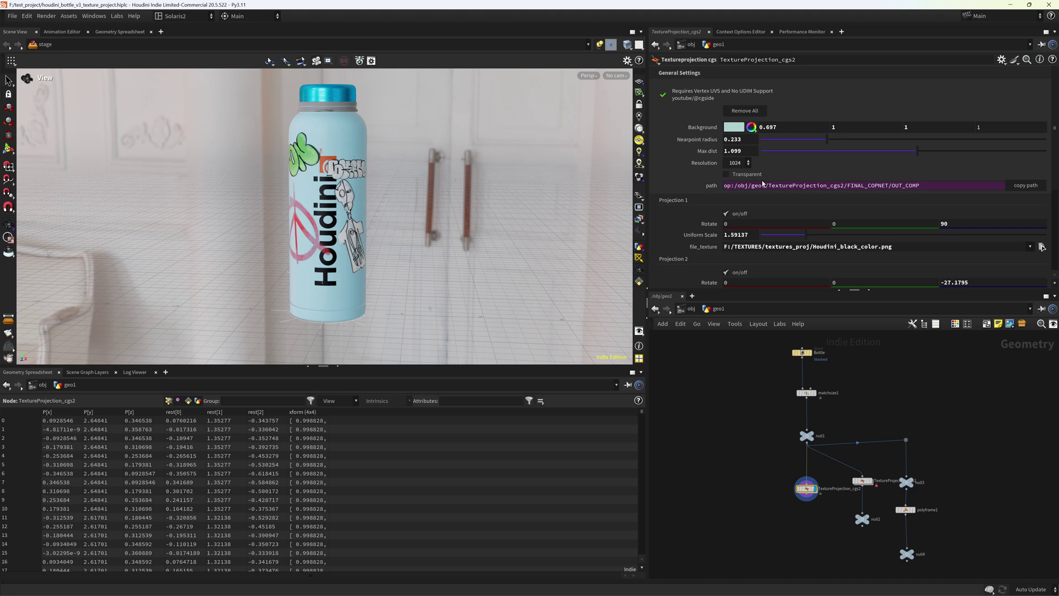
left_click(697, 324)
left_click(720, 392)
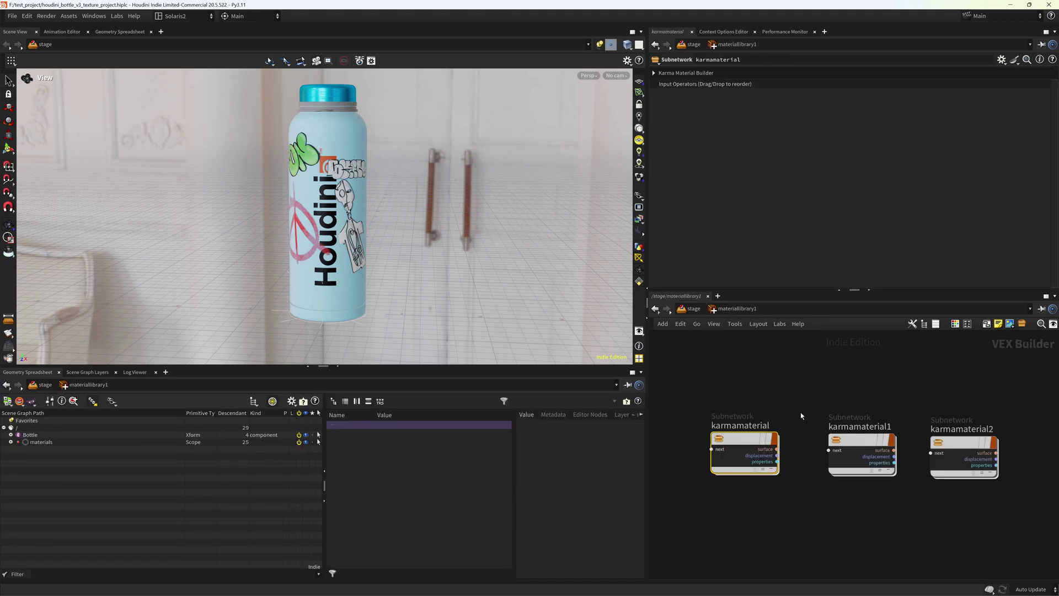
Step: In karmamaterial, set mtlximage1's Filename to op:/obj/geo1/TextureProjection_cgs2/FINAL_COPNET/OUT_COMP
double_click(742, 442)
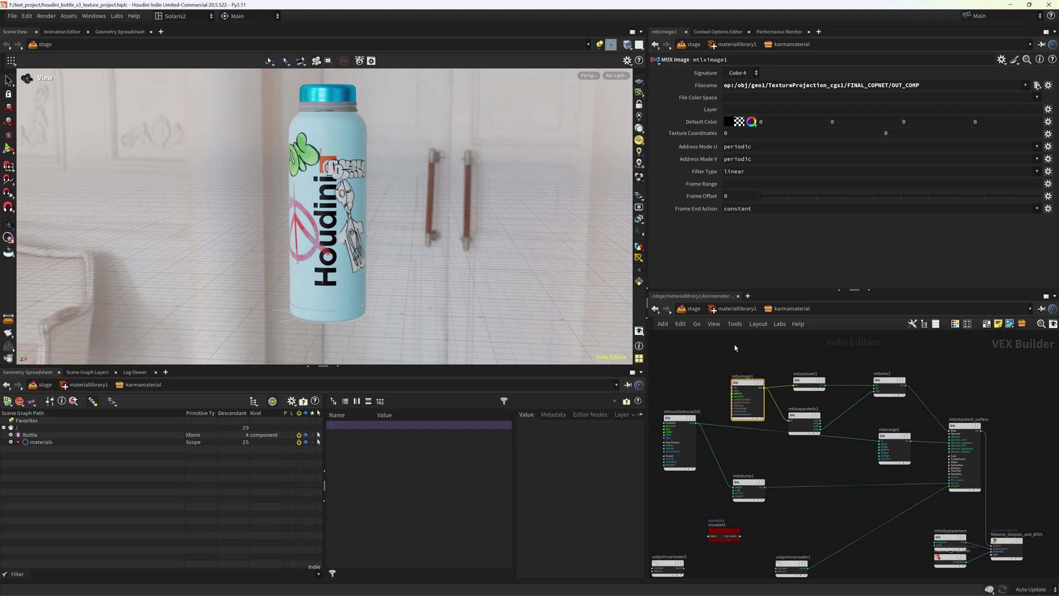
left_click_drag(932, 86, 684, 88)
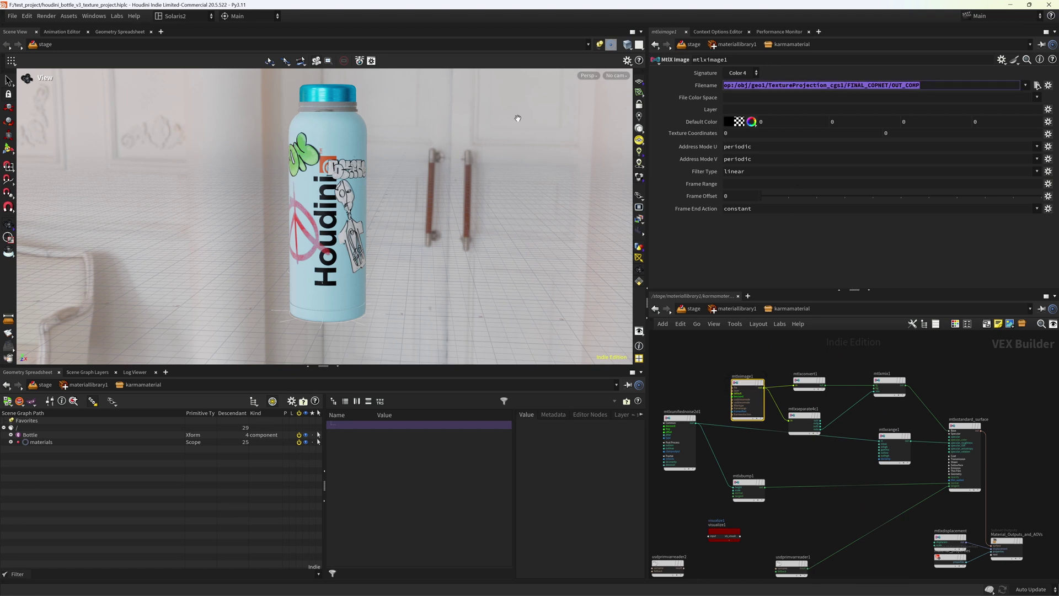
type("op:/obj/geo1/TextureProjection_cgs2/FINAL_COPNET/OUT_COMP")
key("Return")
right_click_drag(391, 227, 431, 215)
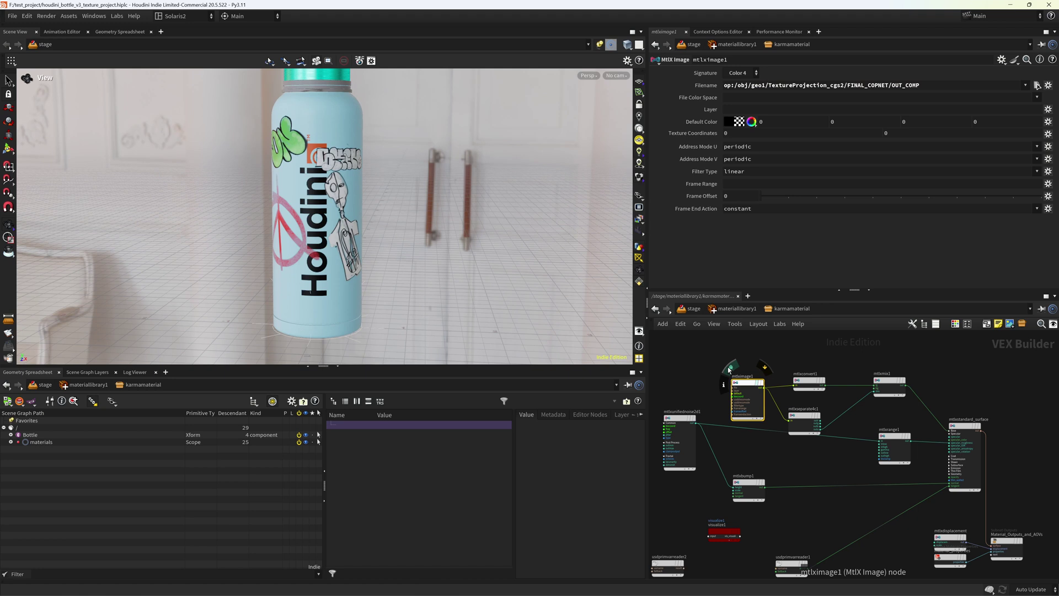
left_click(763, 372)
left_click(764, 373)
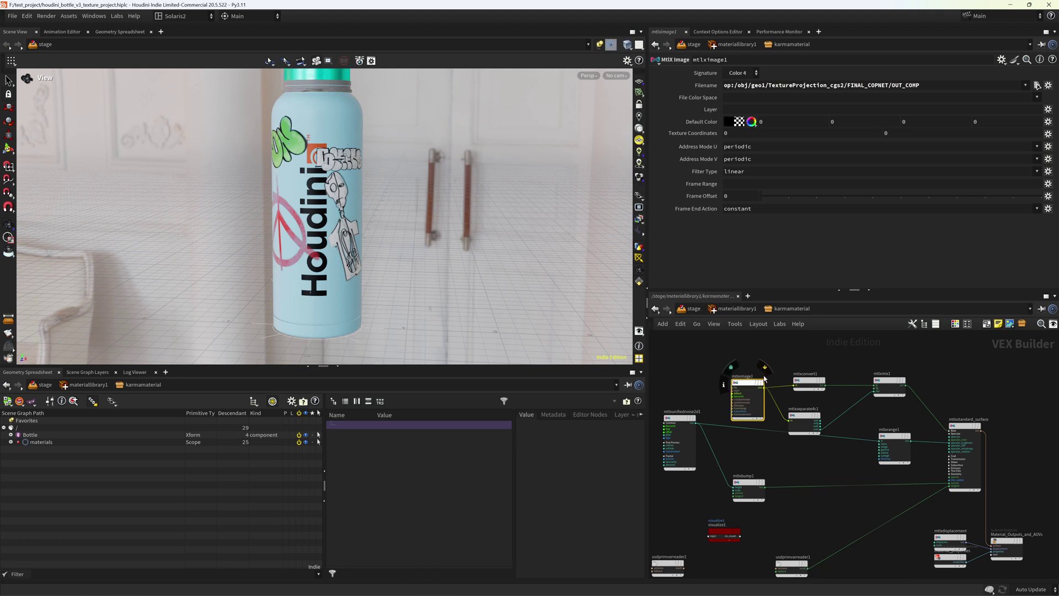
Step: In karmamaterial1, set mtlximage1's Filename to op:/obj/geo1/TextureProjection_cgs2/FINAL_COPNET/OUT_COMP
left_click(729, 310)
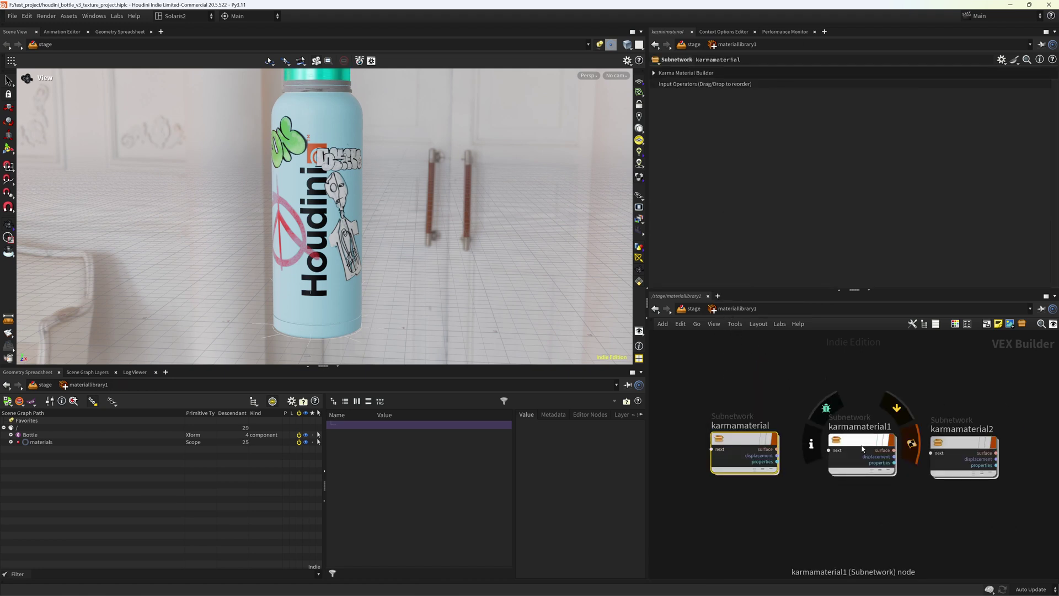
double_click(856, 439)
left_click(772, 382)
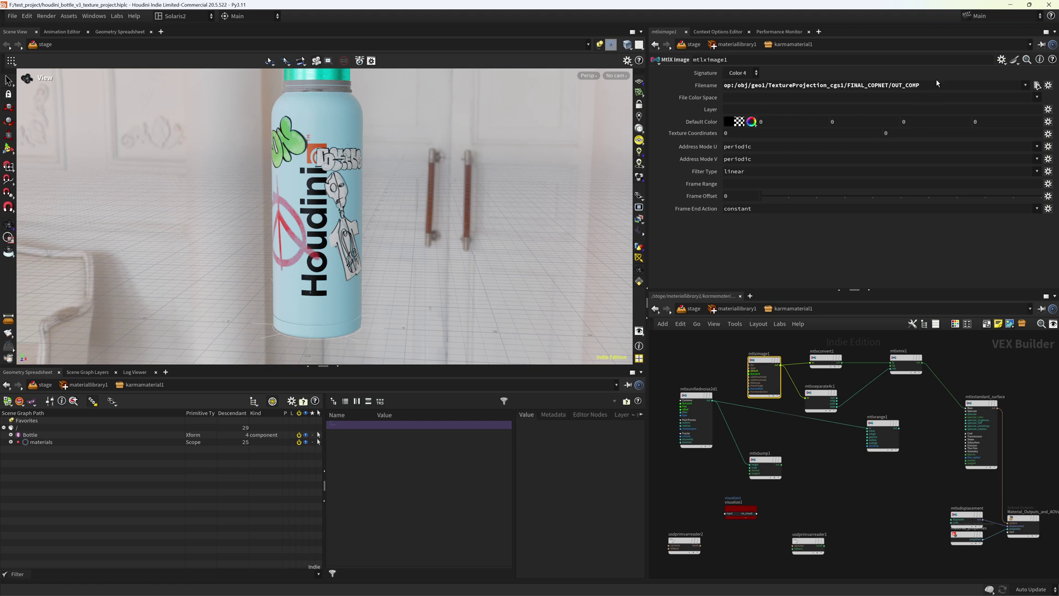
left_click_drag(946, 85, 603, 94)
type("op:/obj/geo1/TextureProjection_cgs2/FINAL_COPNET/OUT_COMP")
key("Return")
right_click_drag(332, 184, 392, 232)
middle_click_drag(392, 231, 414, 236)
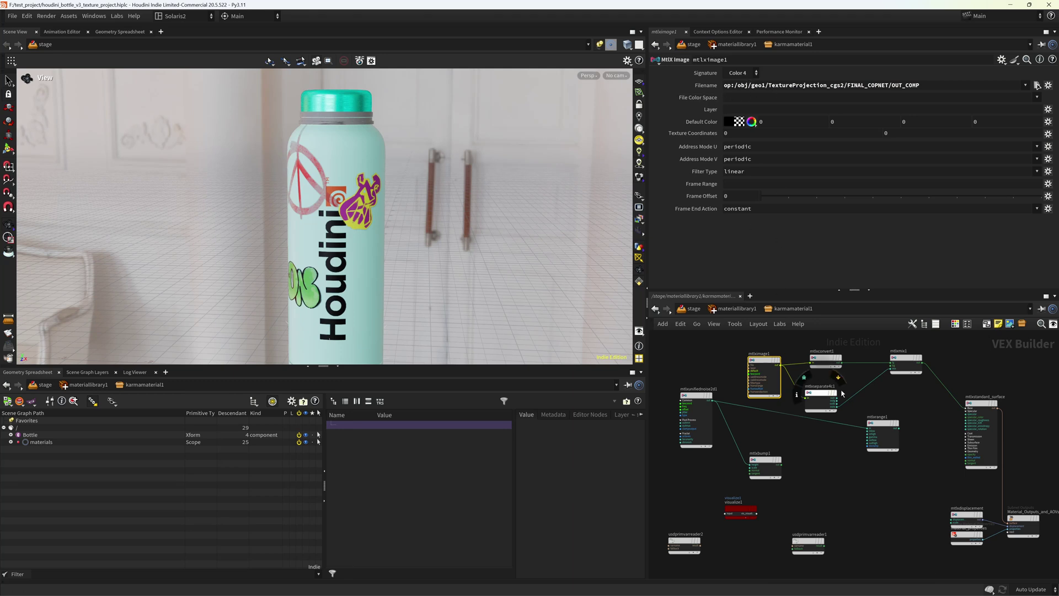
Step: Select the mtlxmix1 node of karmamaterial1 and set the scene view's renderer to Karma XPU
middle_click_drag(891, 349, 800, 358)
left_click(816, 368)
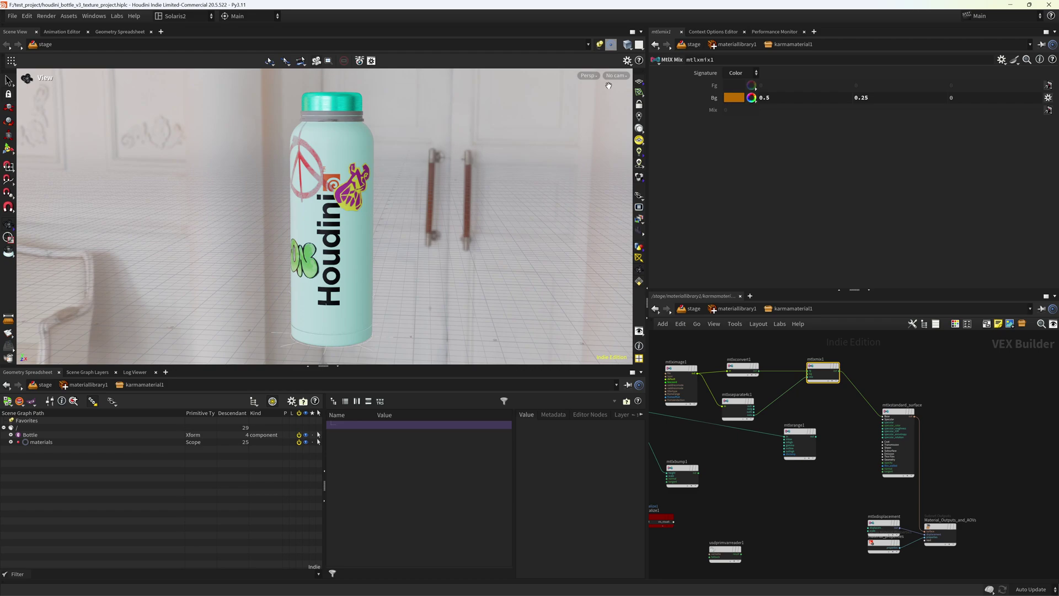
left_click(588, 75)
left_click(606, 114)
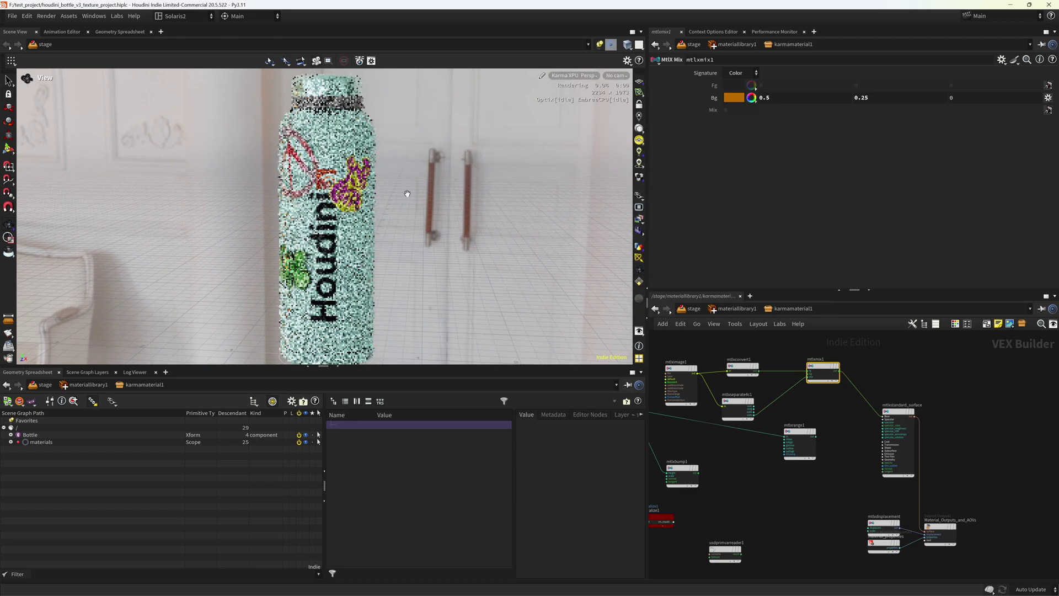
left_click_drag(402, 206, 336, 227)
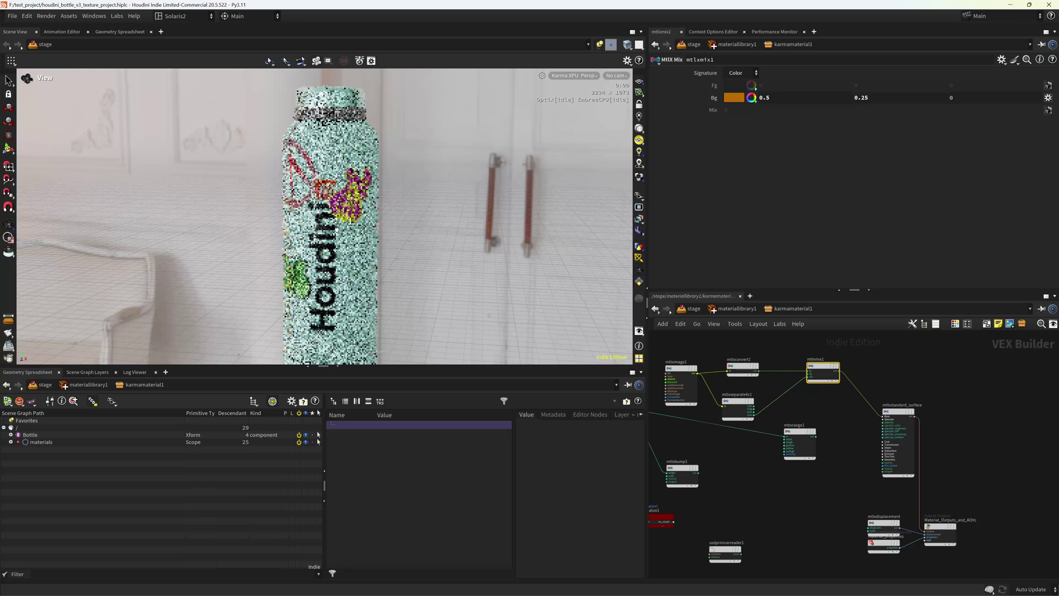
Step: Leave the material networks for obj/geo1 and enable Transparent on TextureProjection_cgs2
left_click(737, 308)
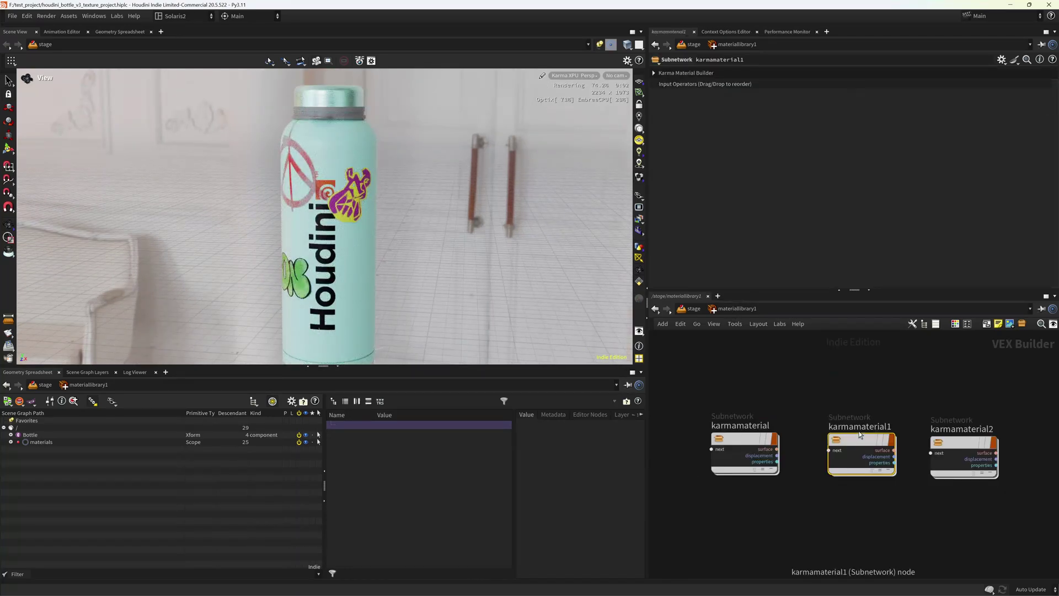
double_click(860, 435)
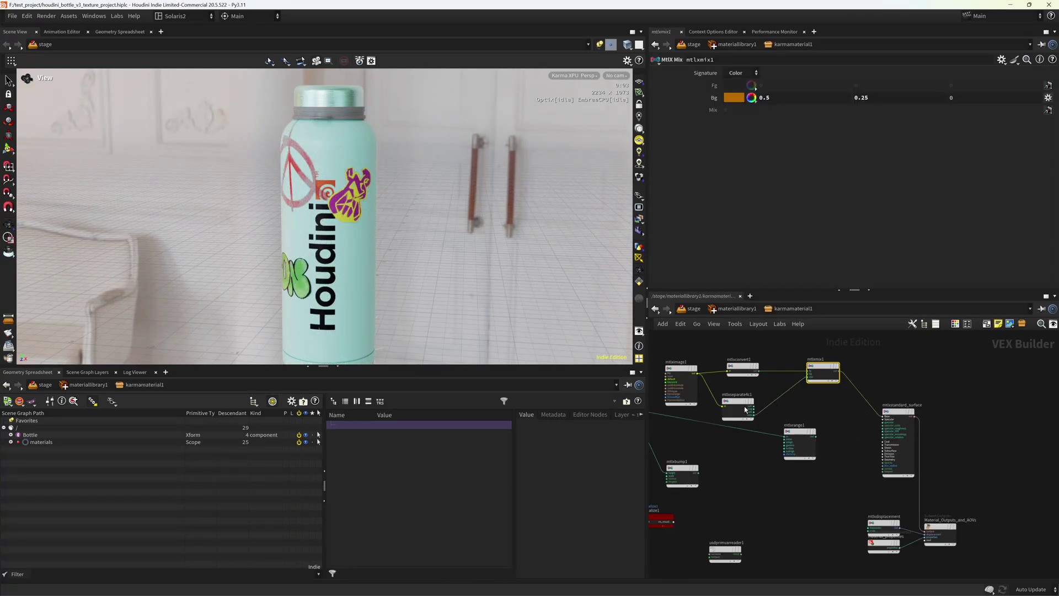
key("u")
key("u")
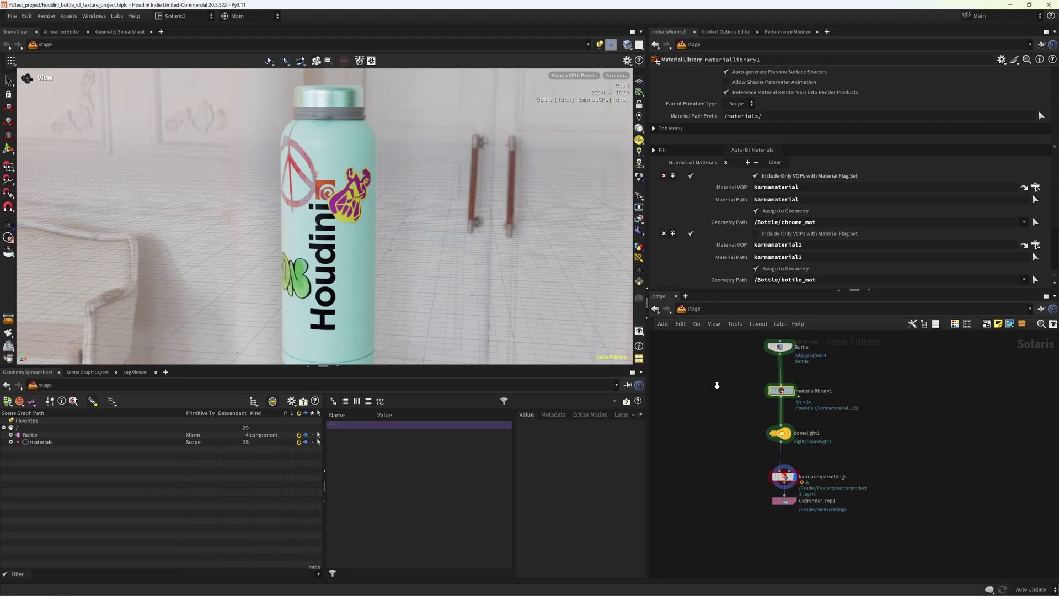
left_click(691, 308)
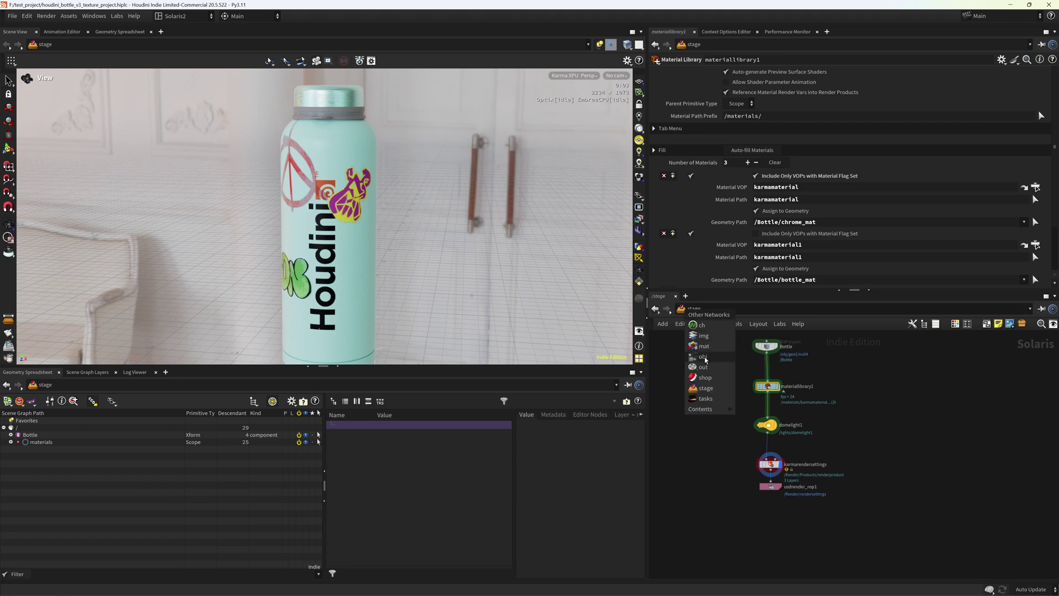
left_click(709, 326)
double_click(856, 456)
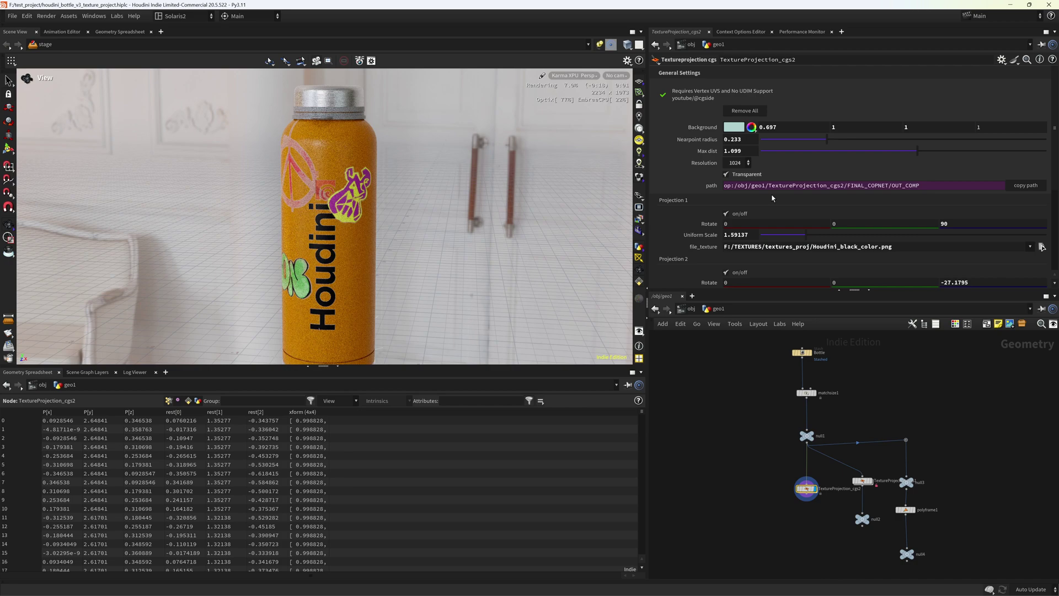
Step: Examine the decals and background color on the rendered bottle from several angles, returning the network to the stage
mouse_move(339, 232)
right_mouse_down()
mouse_move(422, 221)
mouse_move(359, 234)
right_mouse_up()
left_click_drag(356, 236, 381, 255)
right_click_drag(381, 255, 444, 257)
left_click_drag(444, 256, 433, 243)
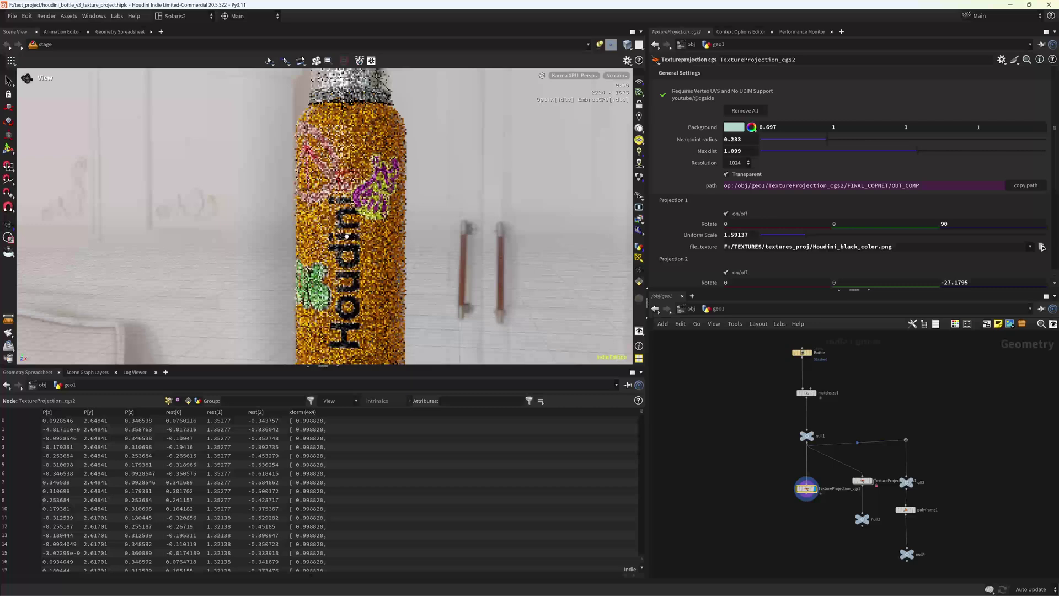
mouse_move(433, 243)
right_mouse_down()
mouse_move(402, 246)
mouse_move(428, 250)
mouse_move(418, 250)
right_mouse_up()
left_click(690, 310)
left_click(715, 388)
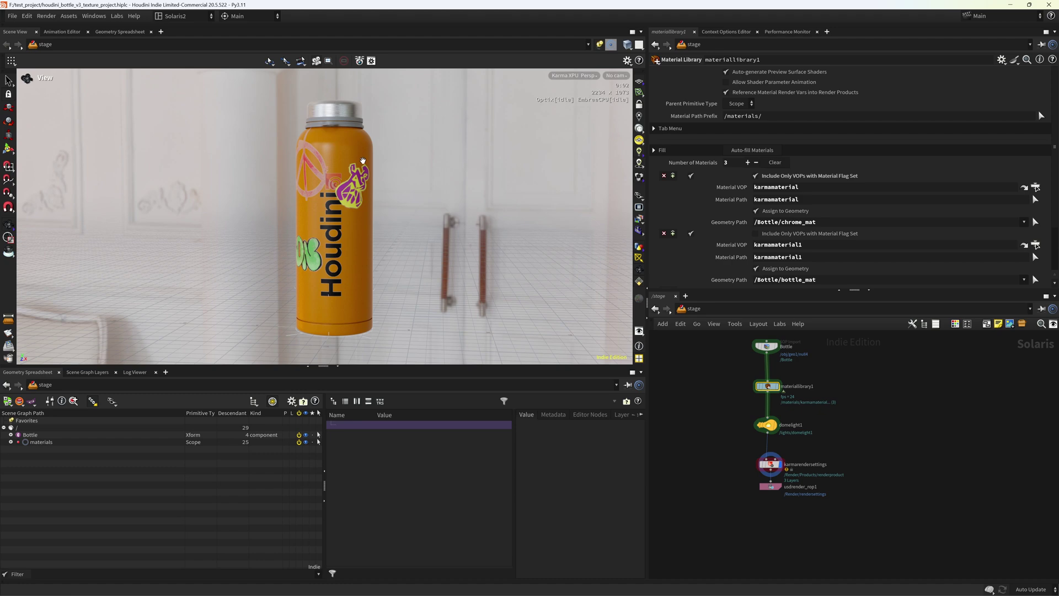
left_click_drag(369, 247, 406, 222)
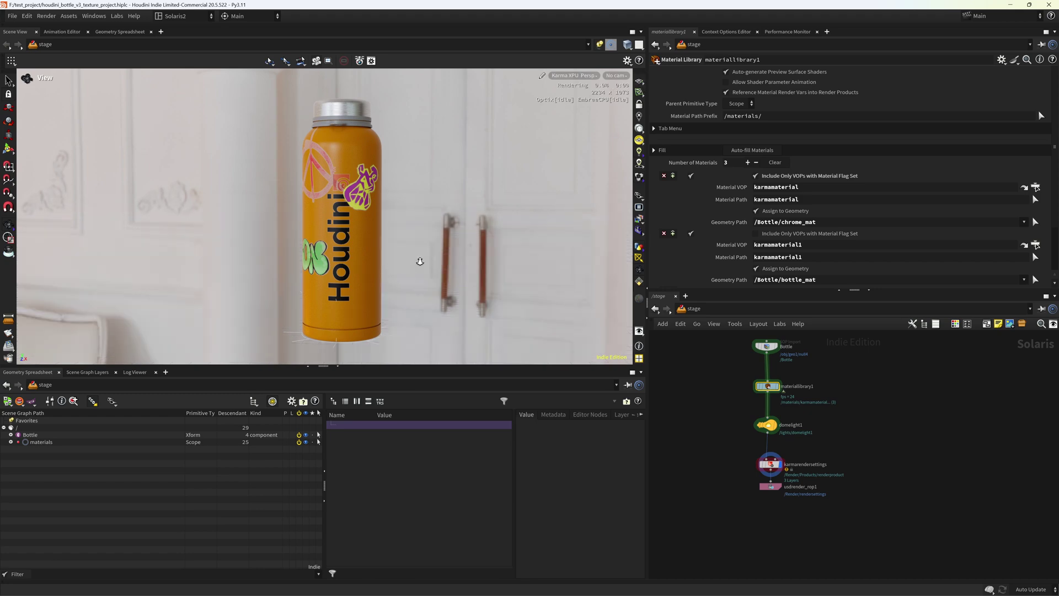
left_click_drag(422, 262, 490, 120)
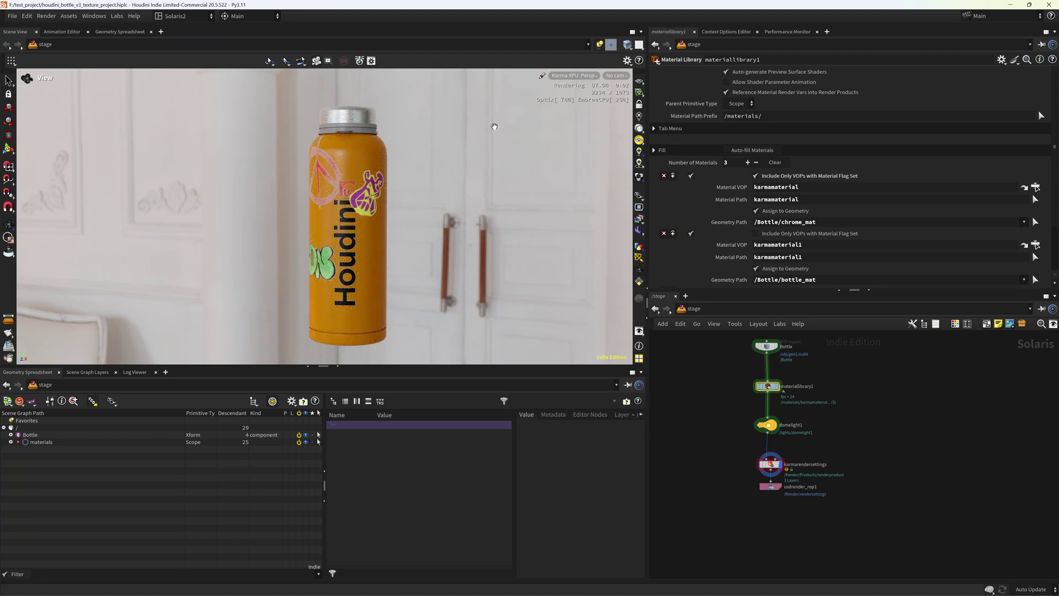